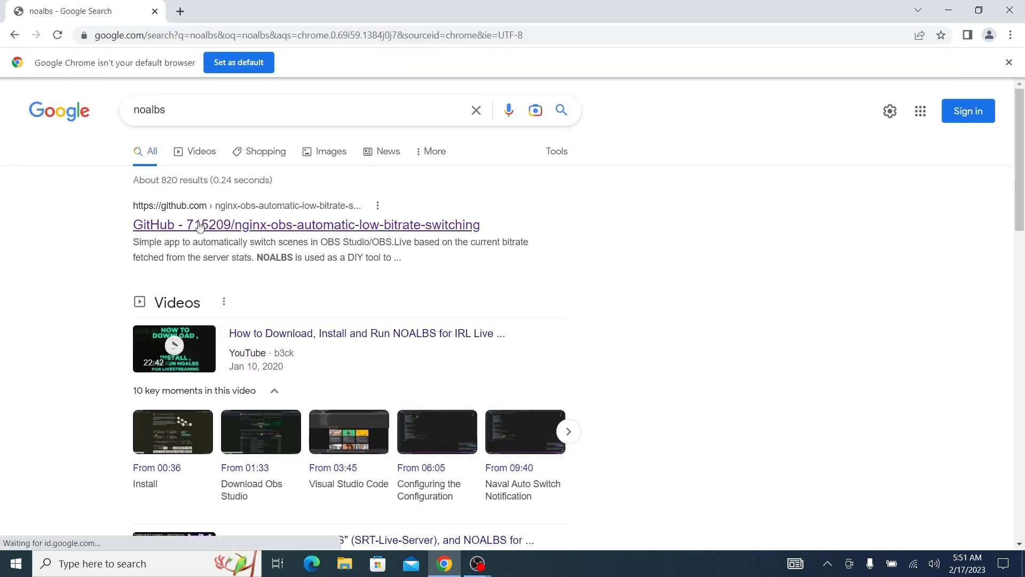
Download noalbs-v2.7.3-x86_64-pc-windows-msvc.zip from the releases of the nginx-obs-automatic-low-bitrate-switching repository on GitHub
{"action": "left_click", "coordinate": [198, 226]}
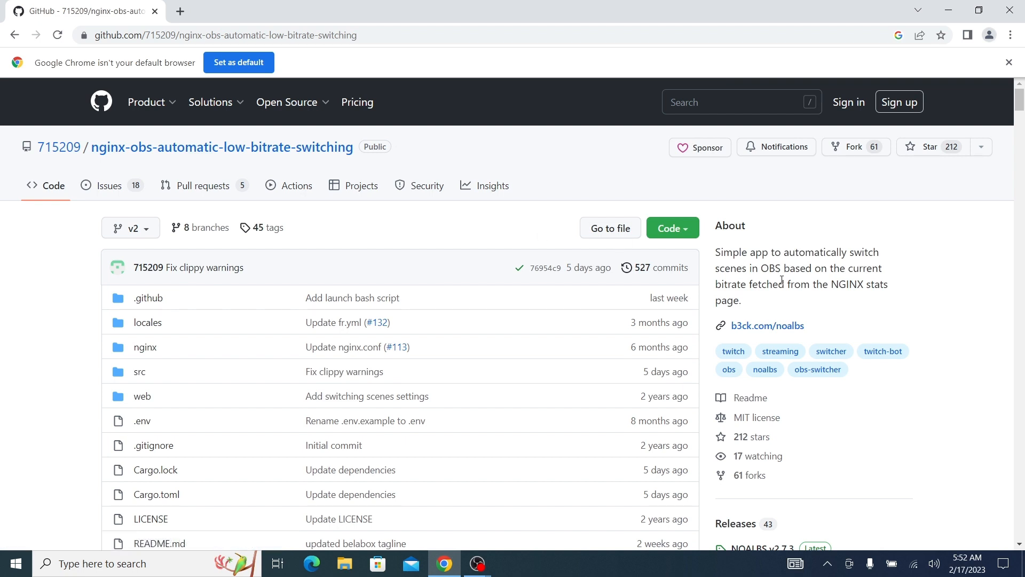
{"action": "scroll", "coordinate": [799, 284], "scroll_direction": "down", "scroll_amount": 3}
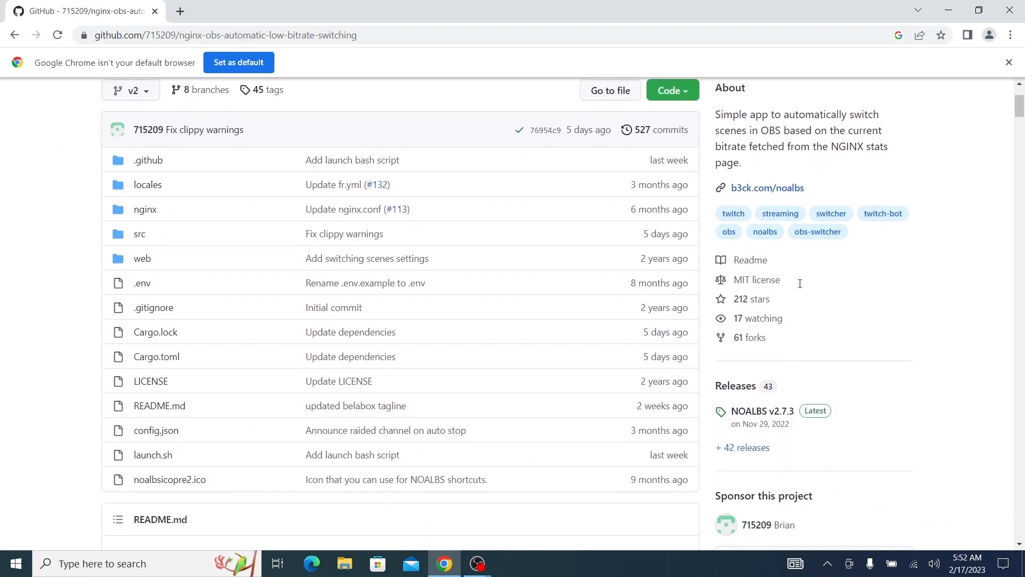
{"action": "left_click", "coordinate": [733, 361]}
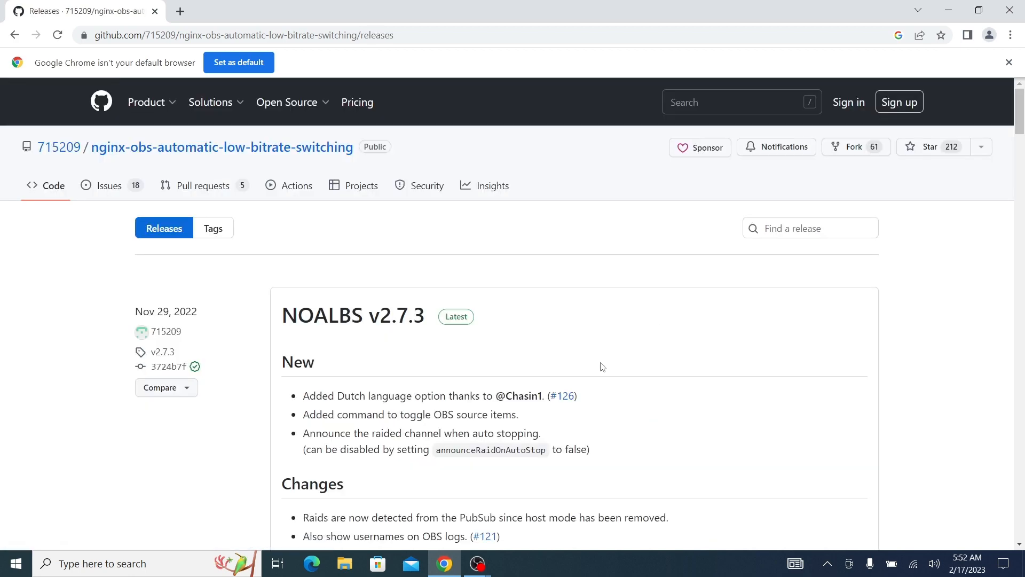
{"action": "scroll", "coordinate": [521, 371], "scroll_direction": "down", "scroll_amount": 4}
{"action": "scroll", "coordinate": [522, 371], "scroll_direction": "down", "scroll_amount": 4}
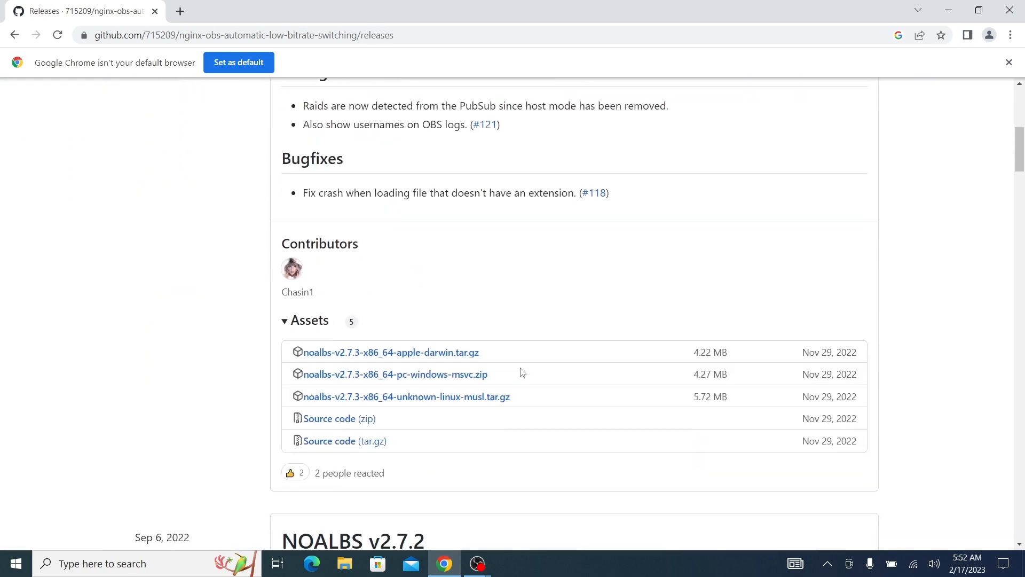
{"action": "left_click", "coordinate": [348, 345]}
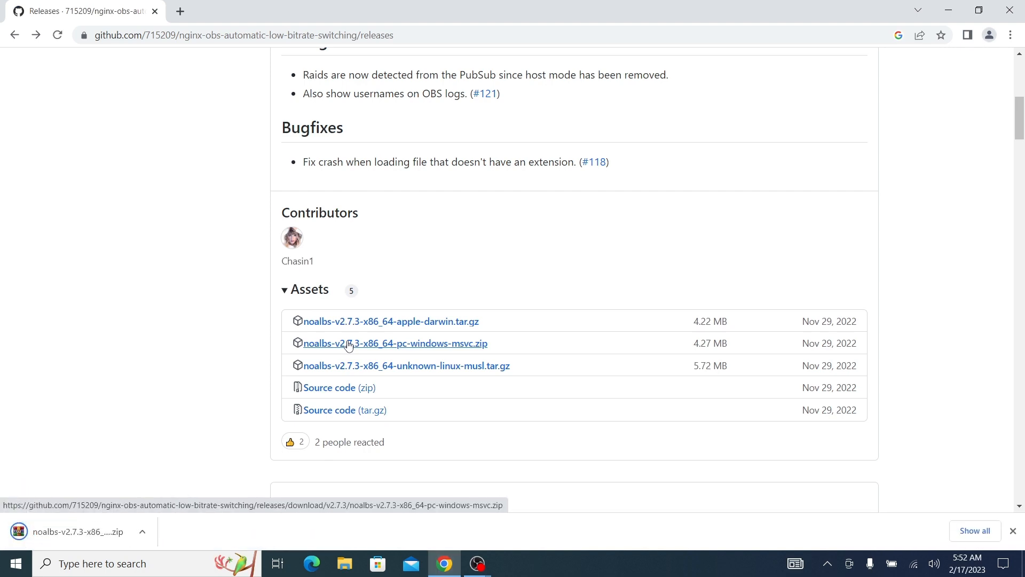
Extract the downloaded NOALBS archive into its own folder within Downloads and open the extracted config file in Notepad
{"action": "left_click", "coordinate": [147, 534]}
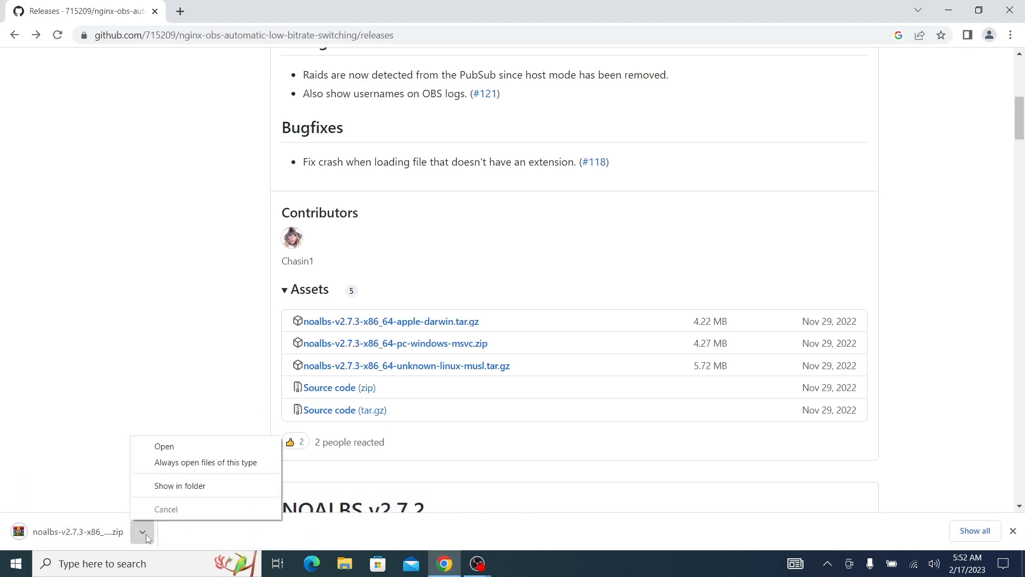
{"action": "left_click", "coordinate": [181, 486]}
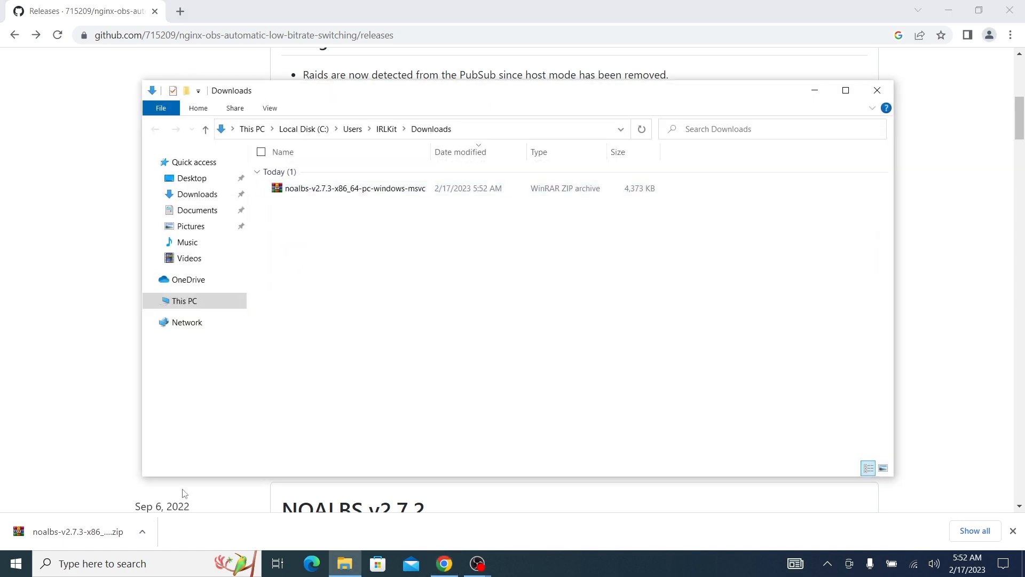
{"action": "right_click", "coordinate": [385, 194]}
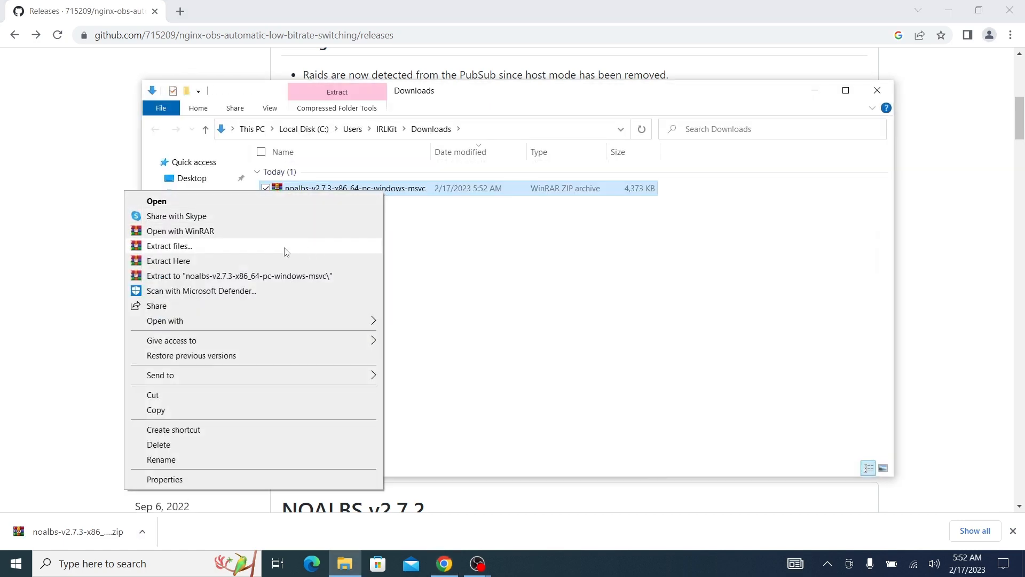
{"action": "left_click", "coordinate": [272, 275]}
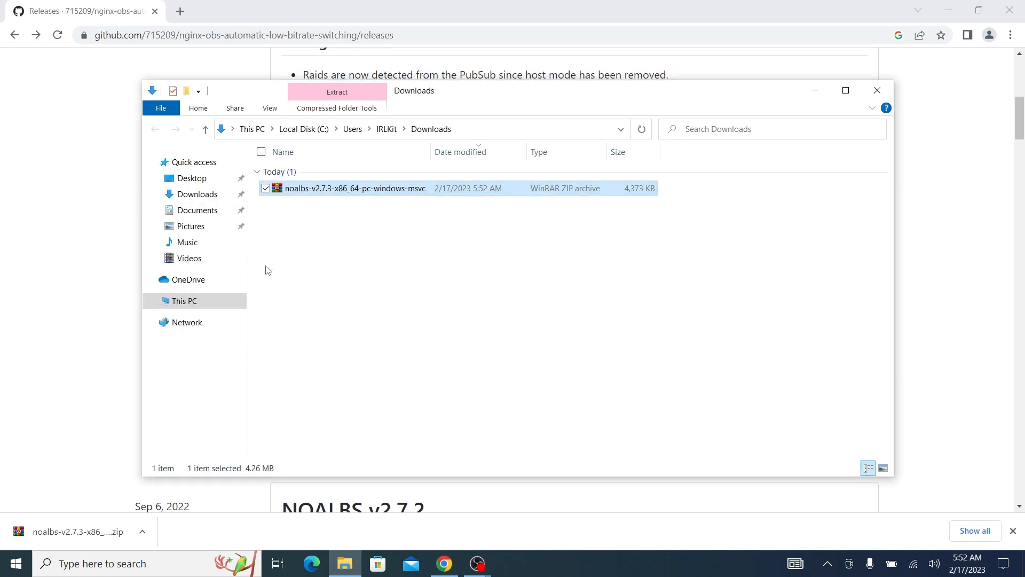
{"action": "double_click", "coordinate": [344, 222]}
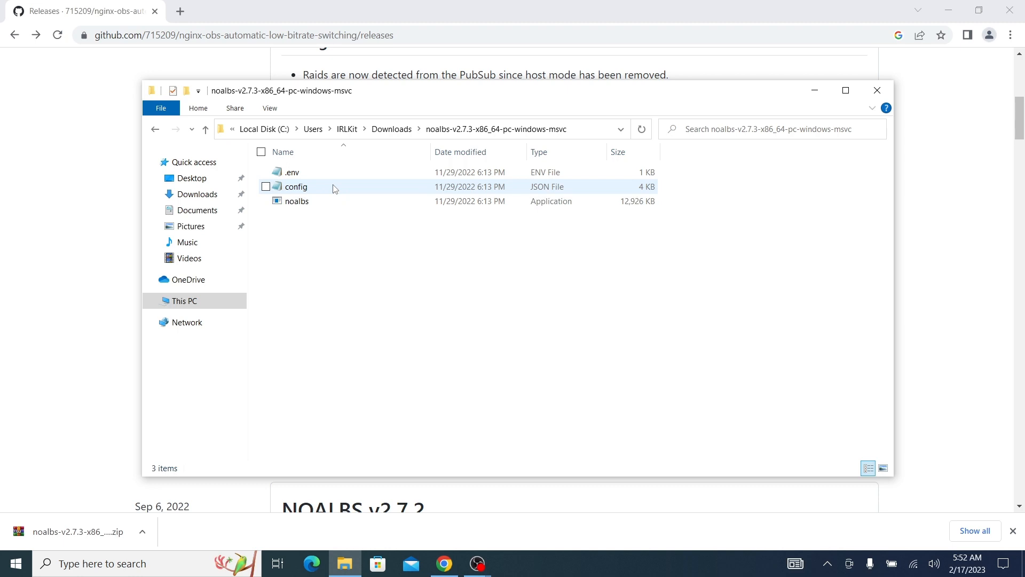
{"action": "double_click", "coordinate": [335, 189]}
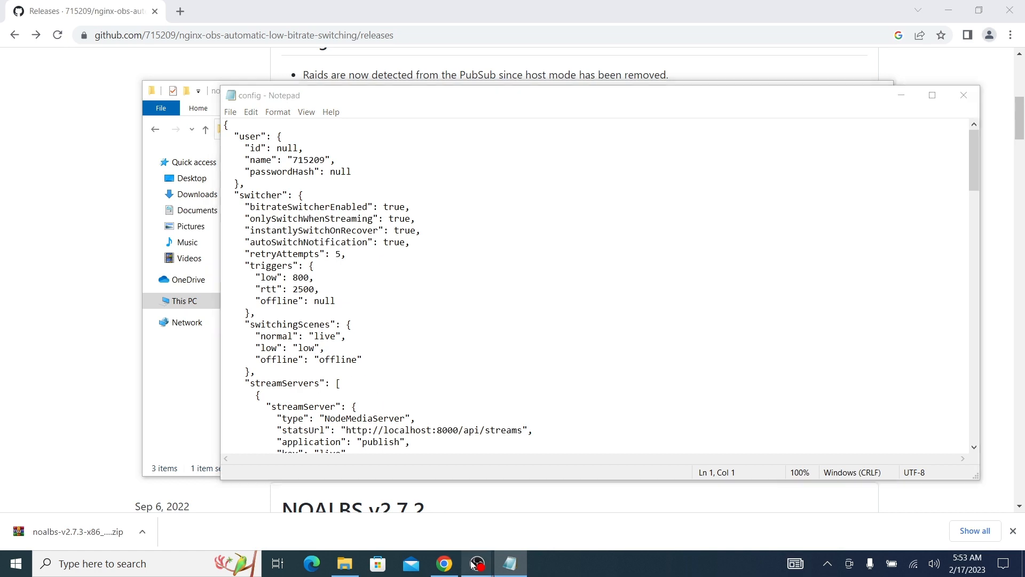
Switch to OBS and add three scenes named live, low and offline
{"action": "mouse_move", "coordinate": [475, 562]}
{"action": "left_click", "coordinate": [444, 541]}
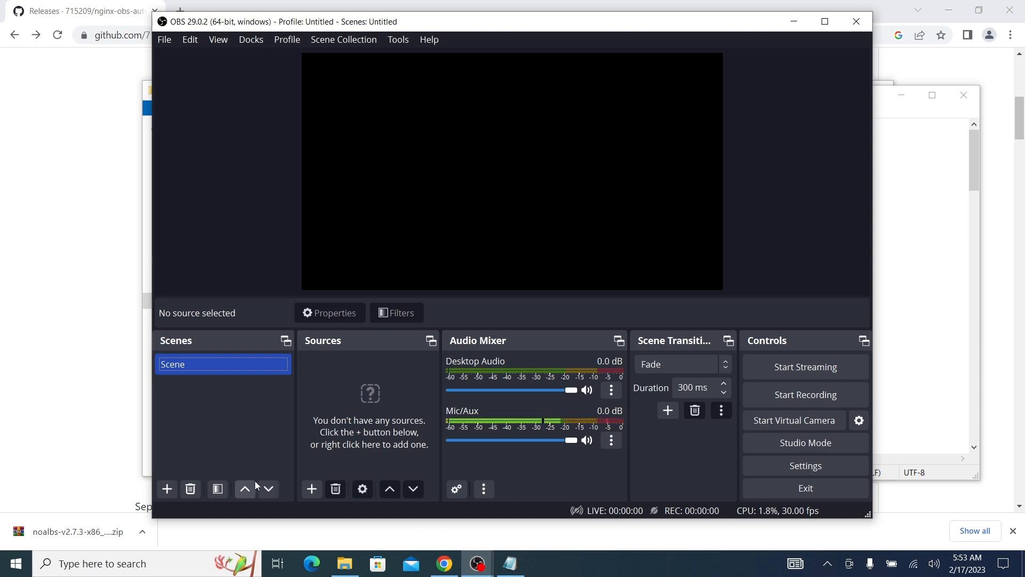
{"action": "left_click", "coordinate": [169, 490]}
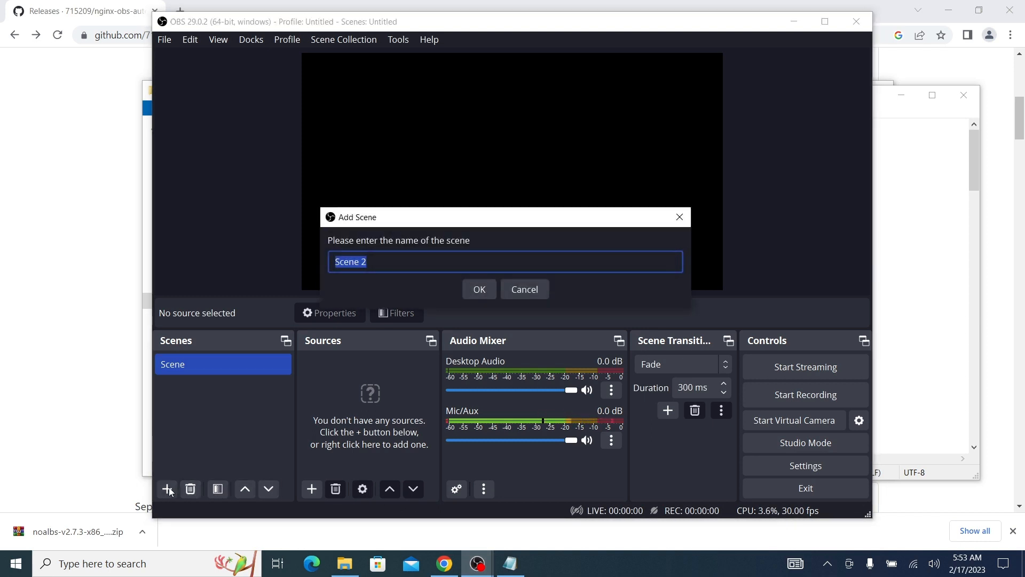
{"action": "type", "text": "live"}
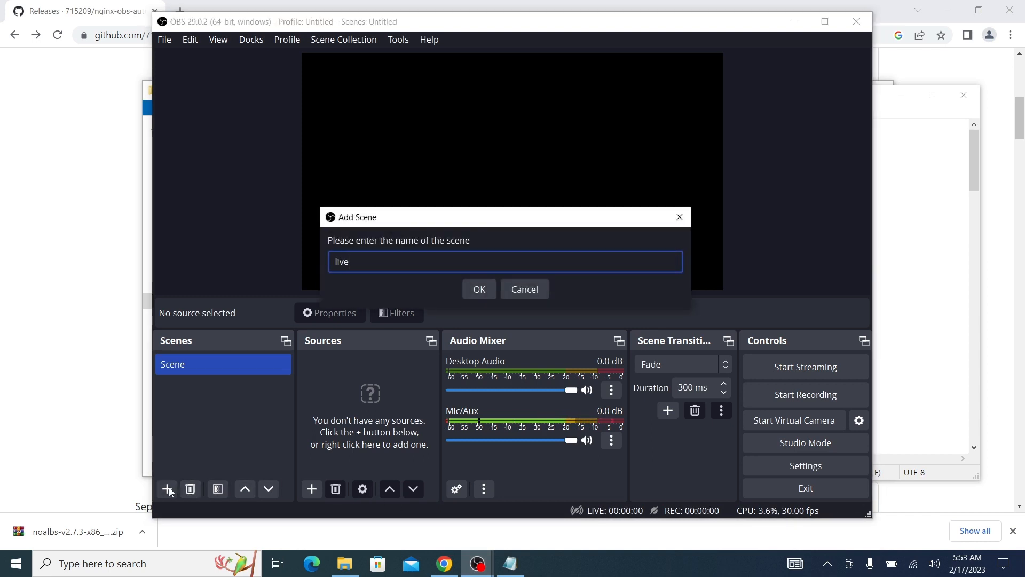
{"action": "left_click", "coordinate": [472, 289]}
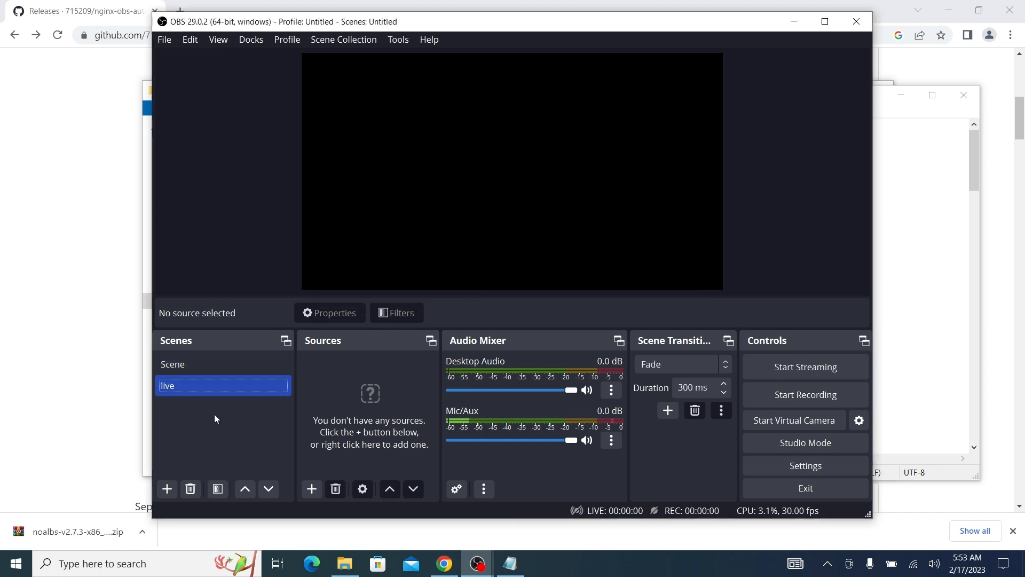
{"action": "left_click", "coordinate": [167, 488]}
{"action": "type", "text": "low"}
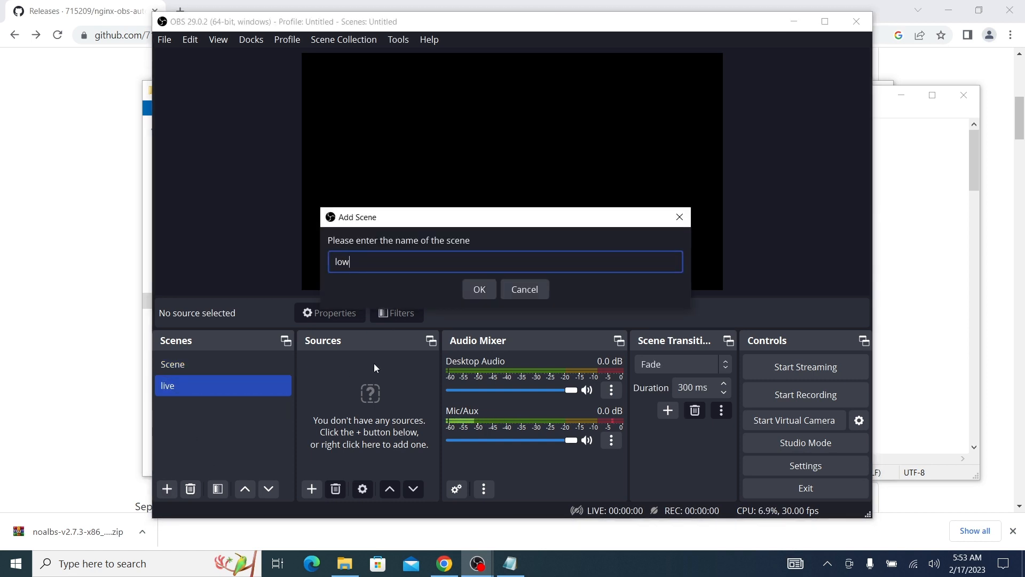
{"action": "left_click", "coordinate": [474, 288]}
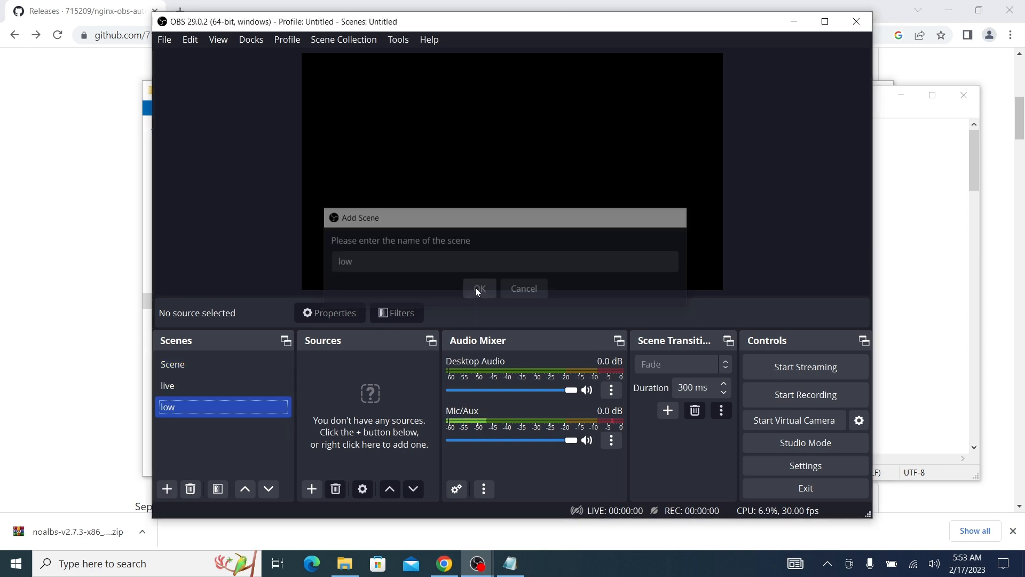
{"action": "left_click", "coordinate": [167, 489]}
{"action": "type", "text": "offline"}
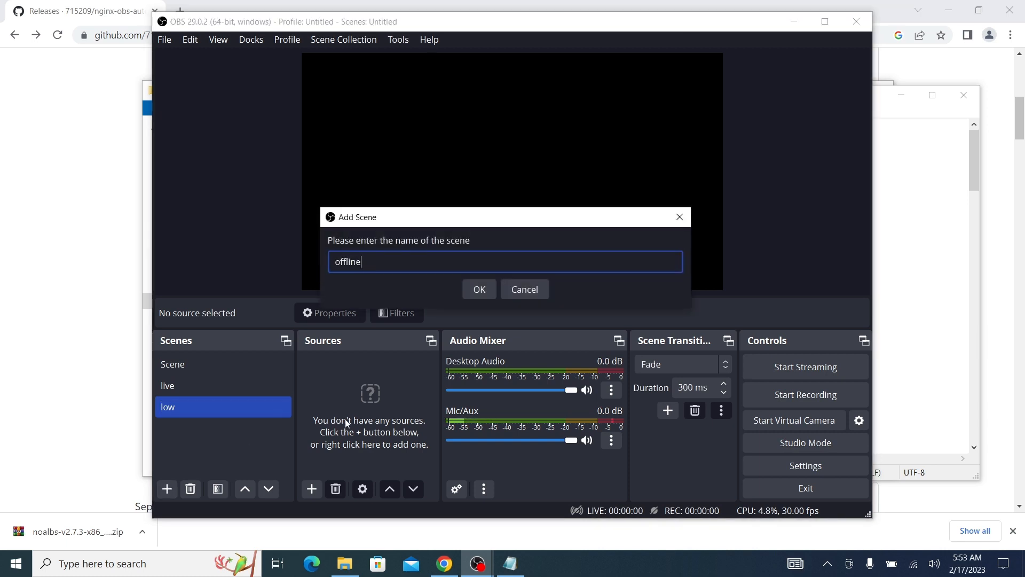
{"action": "left_click", "coordinate": [479, 289]}
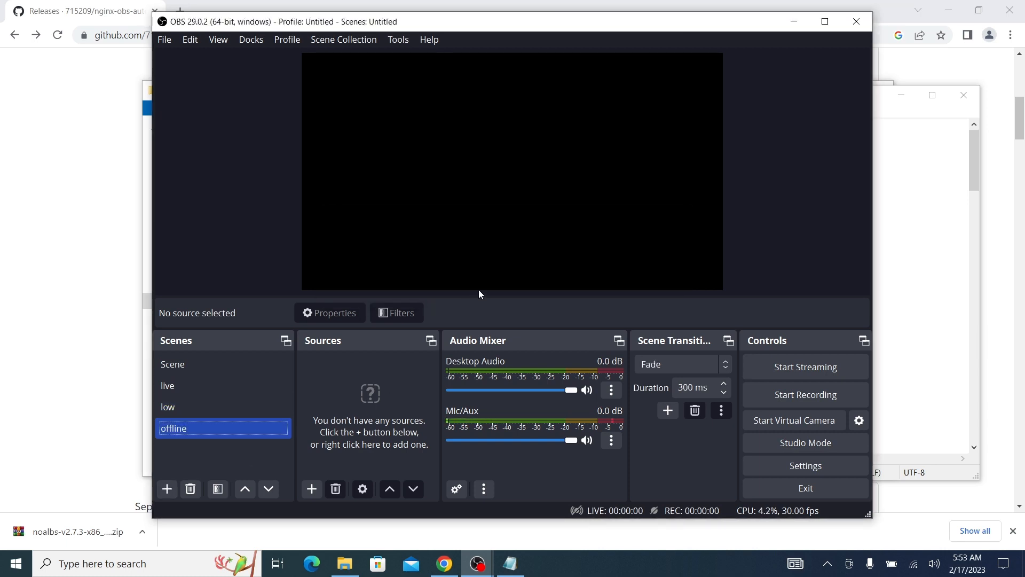
Delete all default server entries inside the streamServers array of the config file, leaving a blank line between its brackets
{"action": "left_click", "coordinate": [874, 170]}
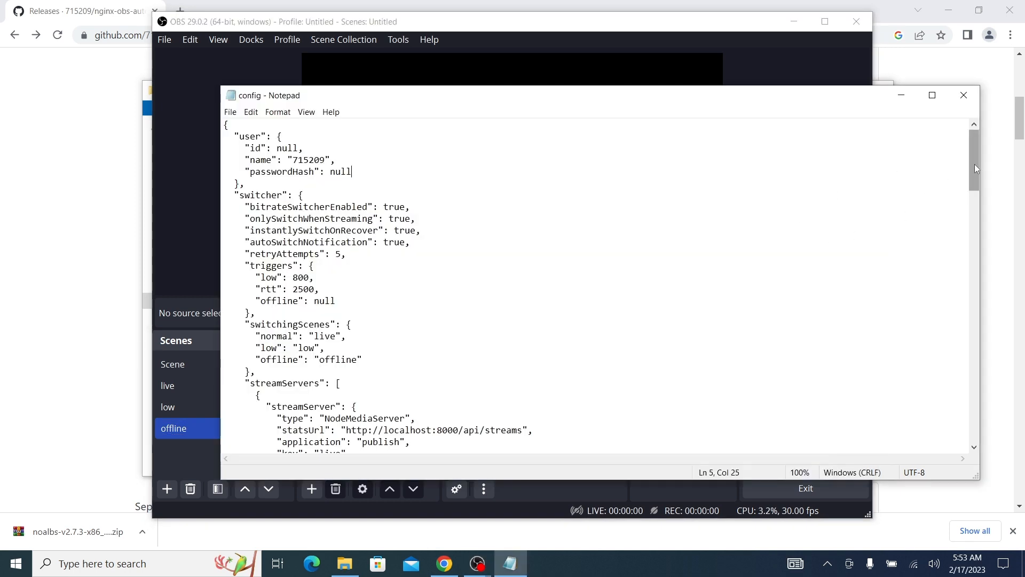
{"action": "left_click_drag", "start_coordinate": [975, 169], "coordinate": [972, 190]}
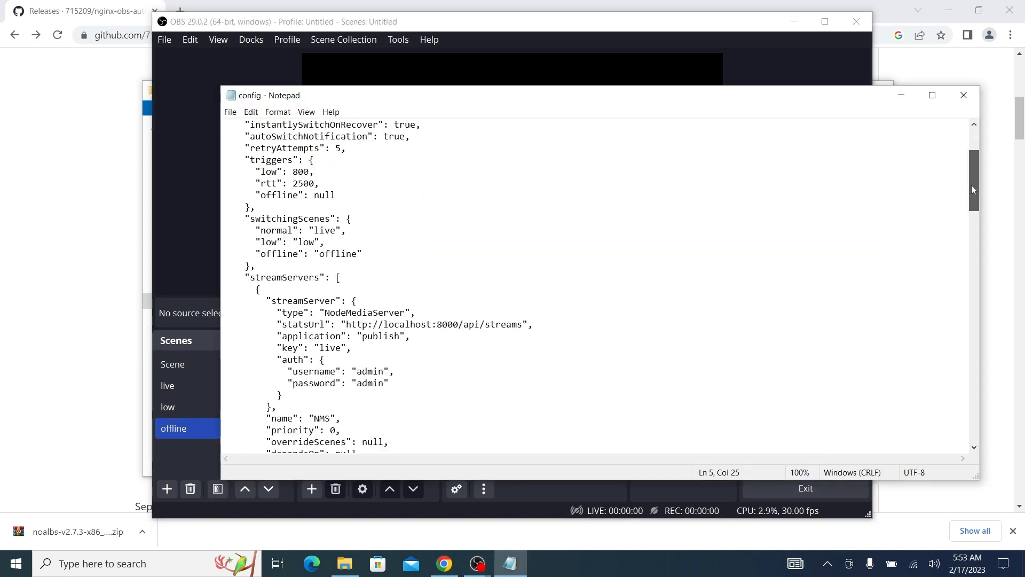
{"action": "scroll", "coordinate": [971, 191], "scroll_direction": "down", "scroll_amount": 9}
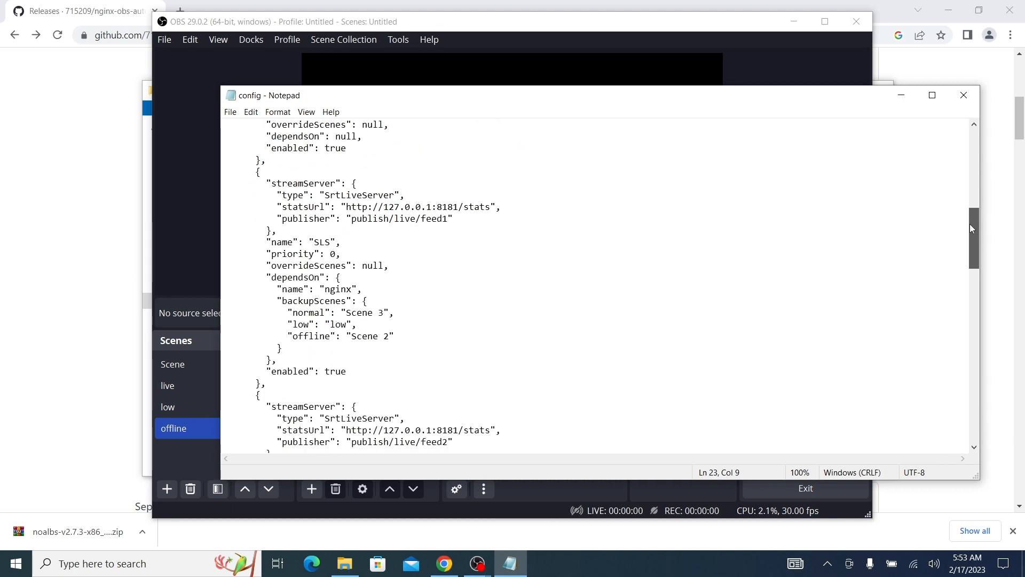
{"action": "left_click_drag", "start_coordinate": [970, 229], "coordinate": [963, 285]}
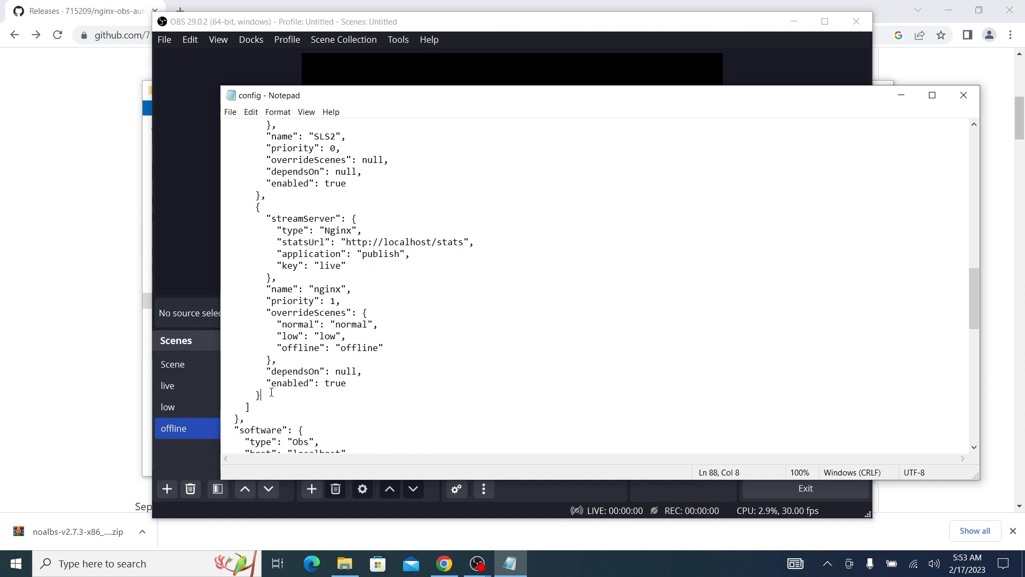
{"action": "left_click_drag", "start_coordinate": [272, 392], "coordinate": [342, 207]}
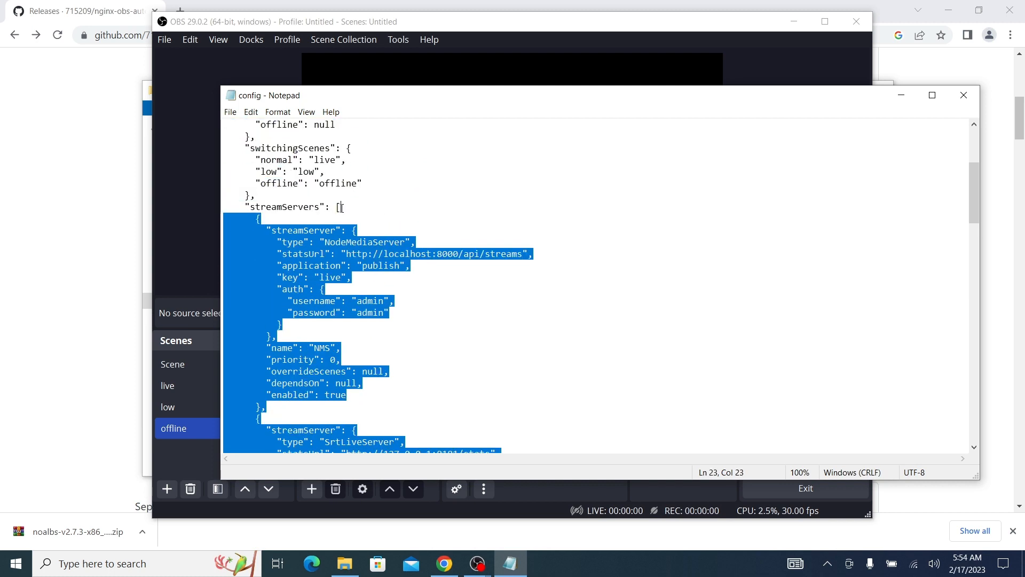
{"action": "key", "text": "Delete"}
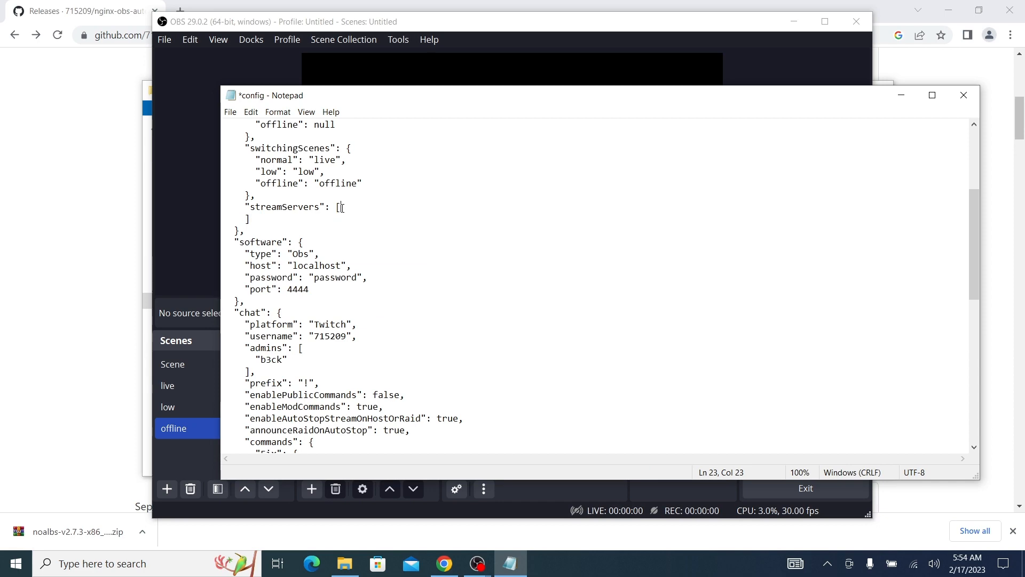
{"action": "key", "text": "Return"}
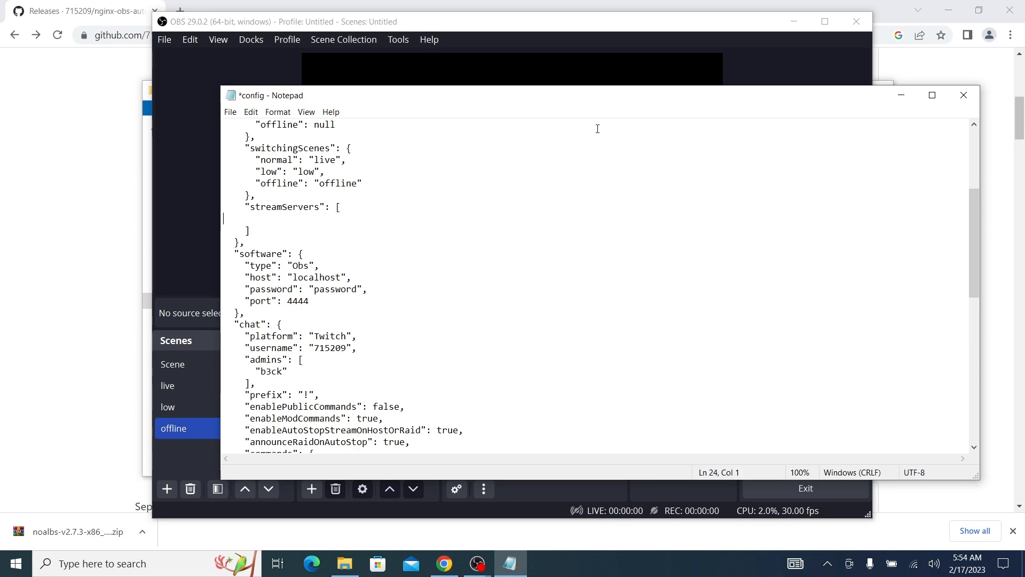
Copy the whole IRLKit Cloud server block from the desktop file SRT Details into the empty streamServers array of the config file
{"action": "left_click", "coordinate": [793, 22]}
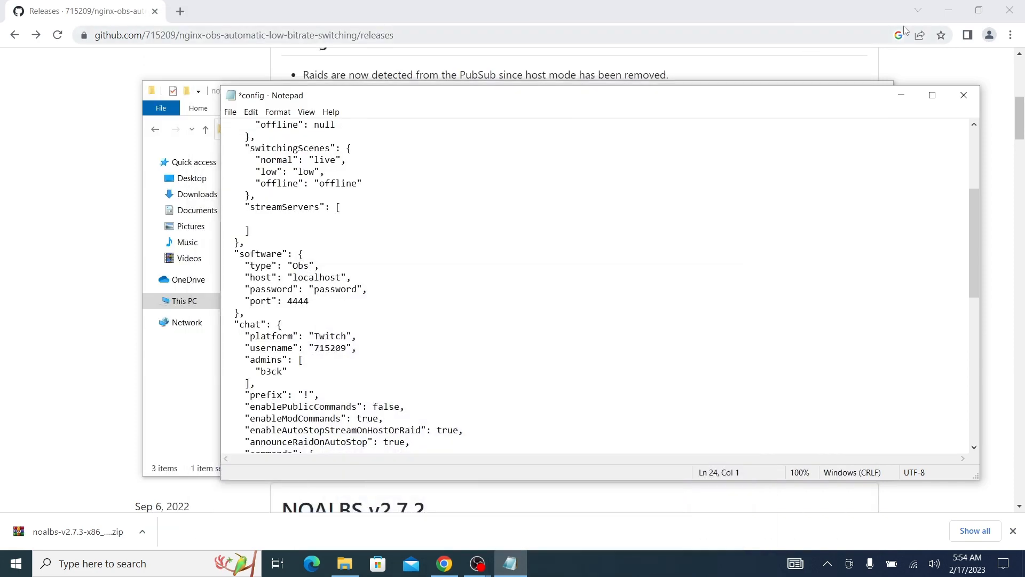
{"action": "left_click", "coordinate": [948, 11]}
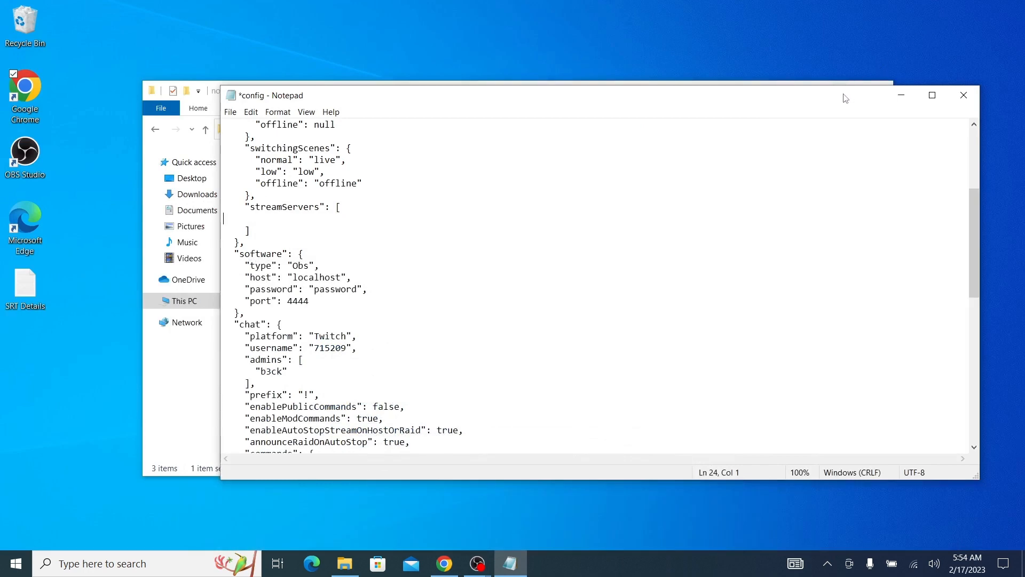
{"action": "double_click", "coordinate": [40, 288]}
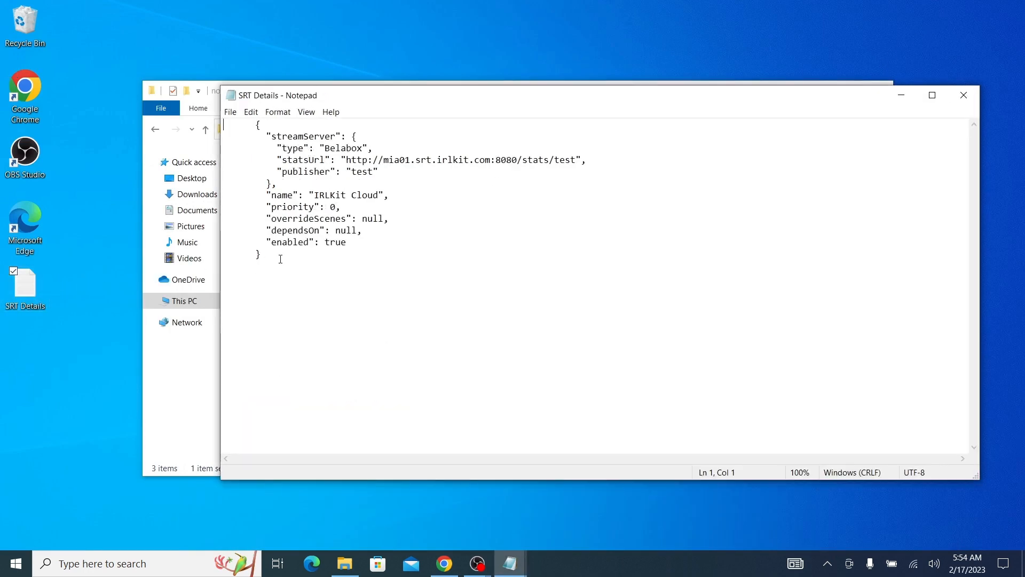
{"action": "left_click_drag", "start_coordinate": [280, 258], "coordinate": [222, 129]}
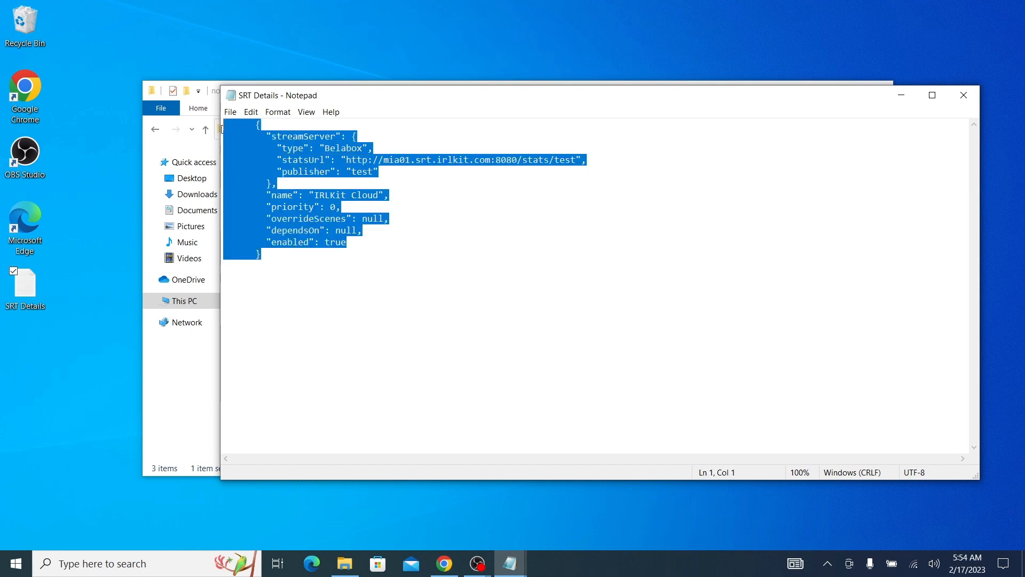
{"action": "right_click", "coordinate": [268, 153]}
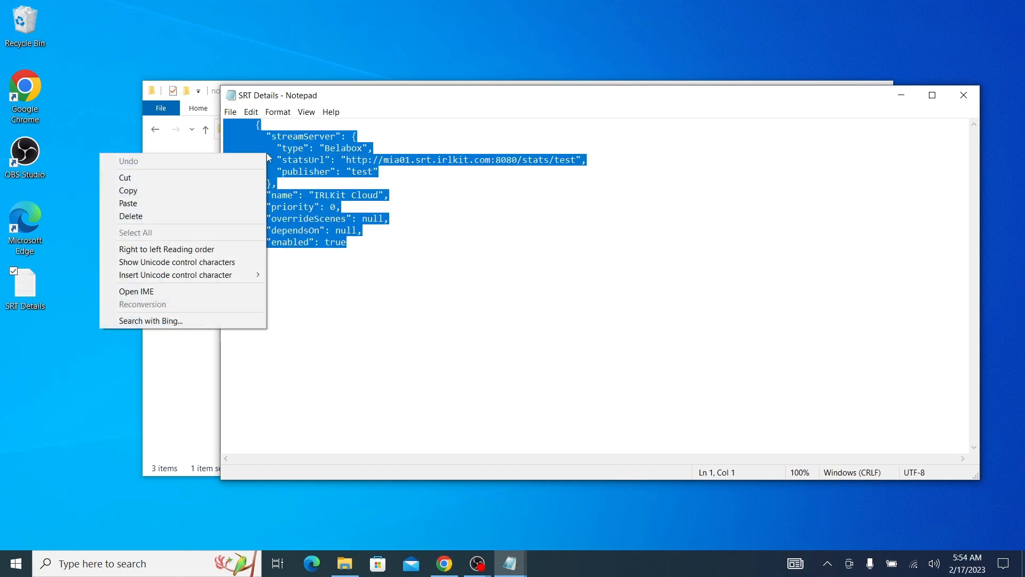
{"action": "left_click", "coordinate": [225, 190]}
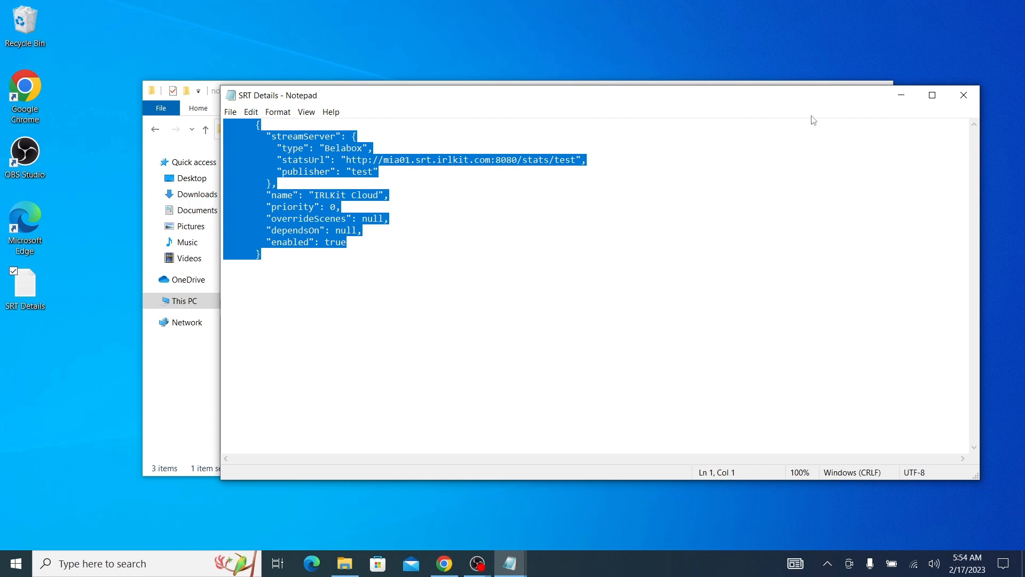
{"action": "left_click", "coordinate": [964, 95]}
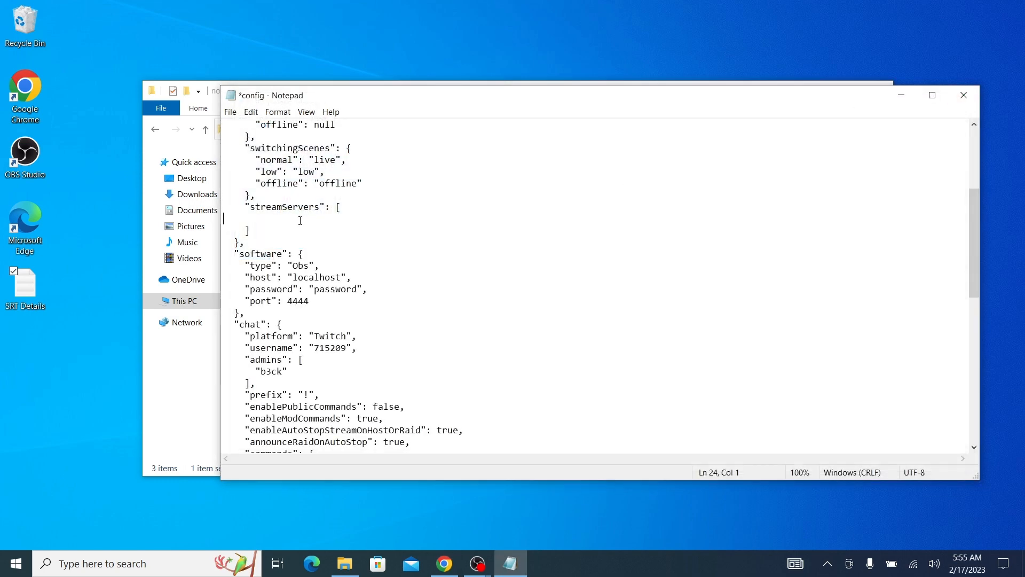
{"action": "right_click", "coordinate": [280, 218]}
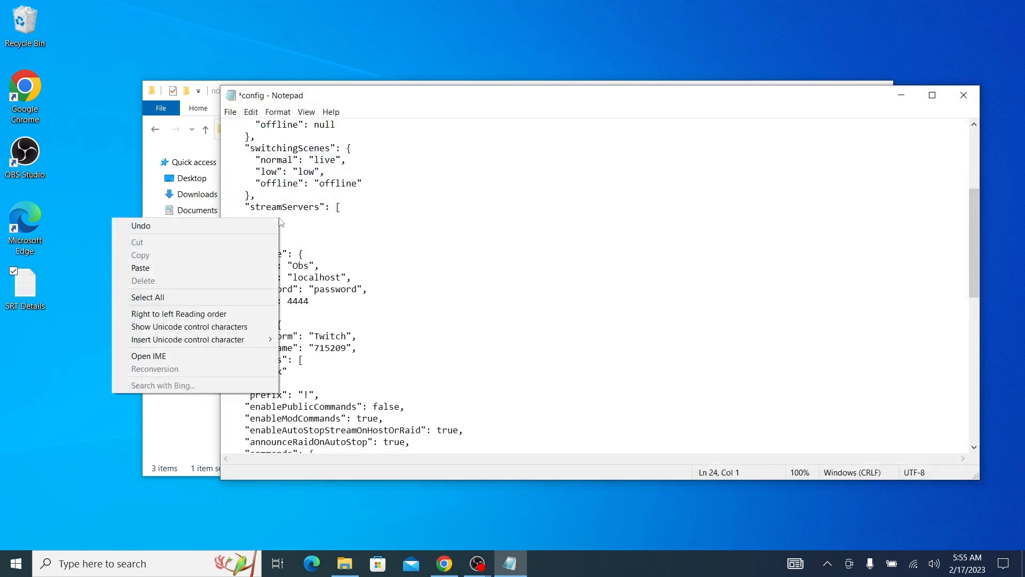
{"action": "left_click", "coordinate": [200, 267]}
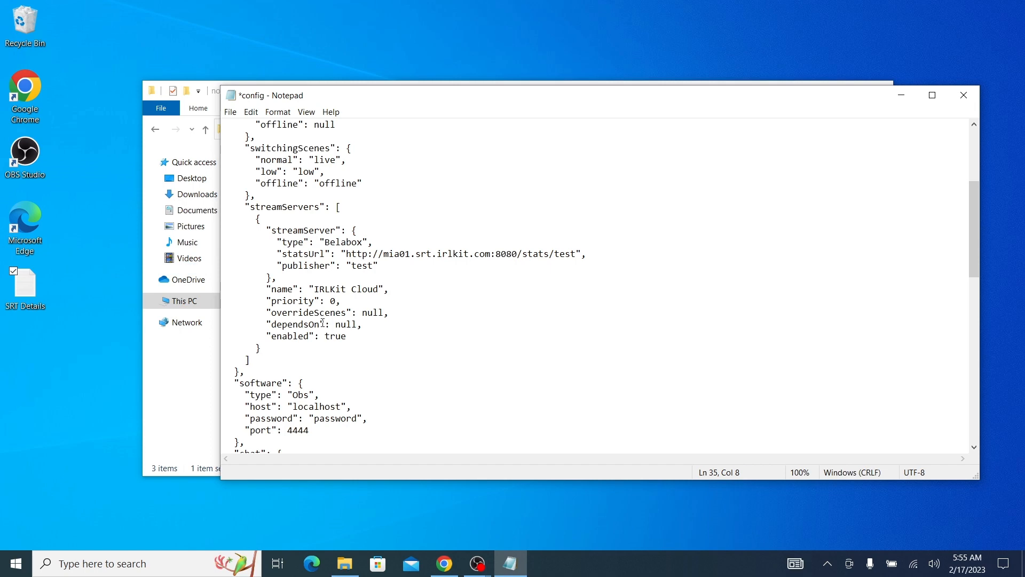
Switch to OBS and enable the WebSocket server in its WebSocket Server Settings
{"action": "scroll", "coordinate": [322, 322], "scroll_direction": "down", "scroll_amount": 5}
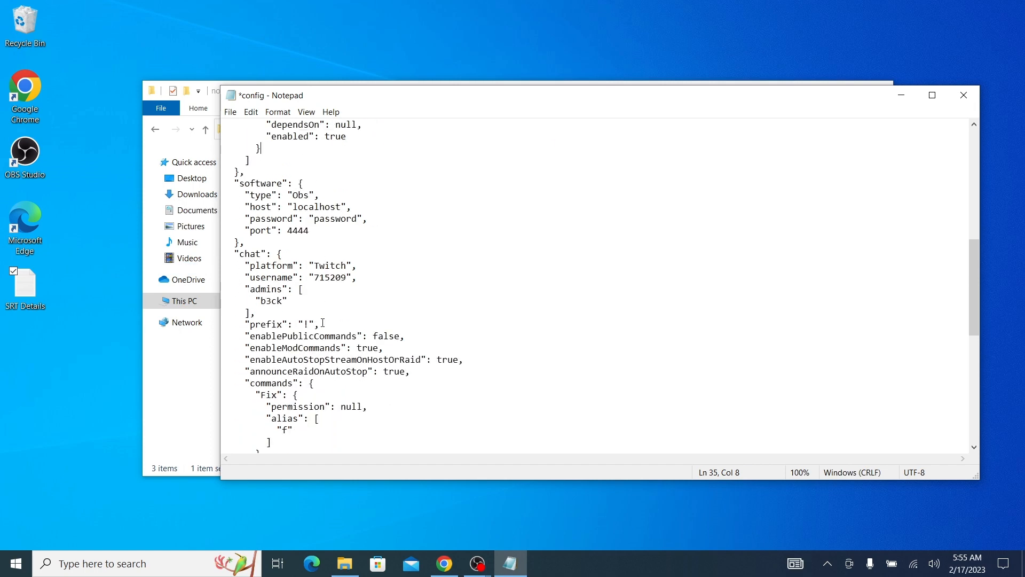
{"action": "scroll", "coordinate": [322, 322], "scroll_direction": "up", "scroll_amount": 2}
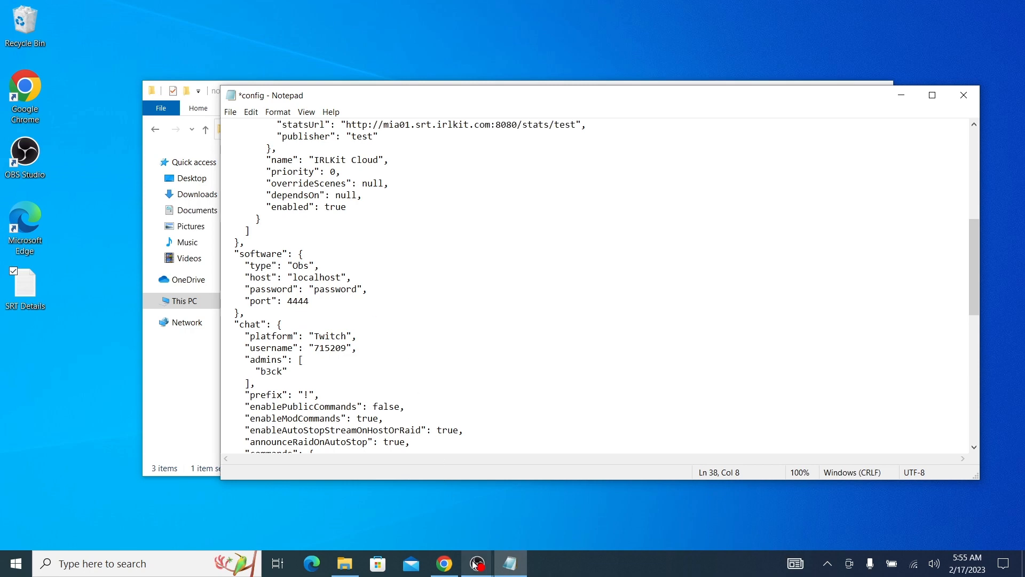
{"action": "mouse_move", "coordinate": [476, 562]}
{"action": "left_click", "coordinate": [434, 527]}
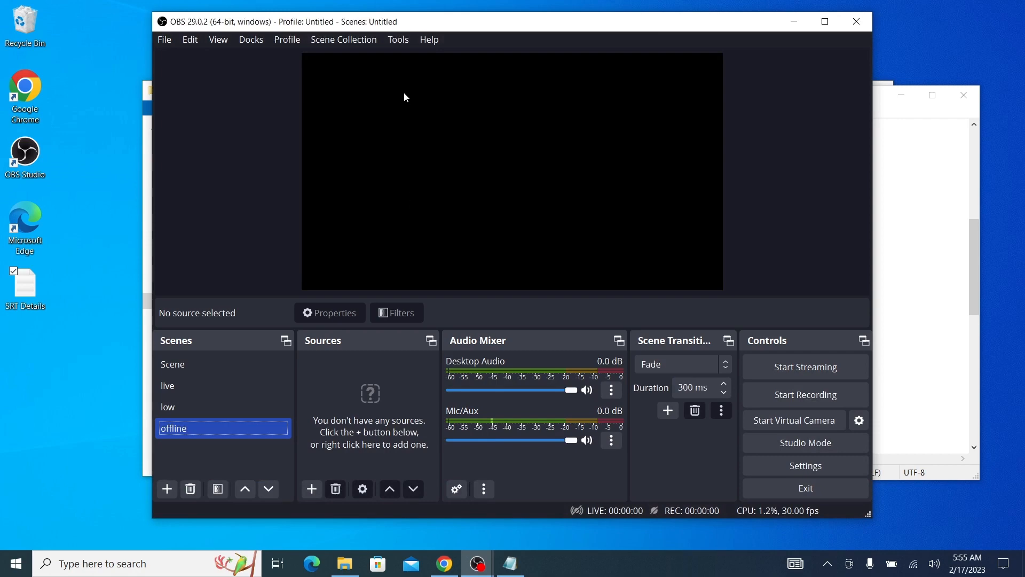
{"action": "left_click", "coordinate": [396, 46]}
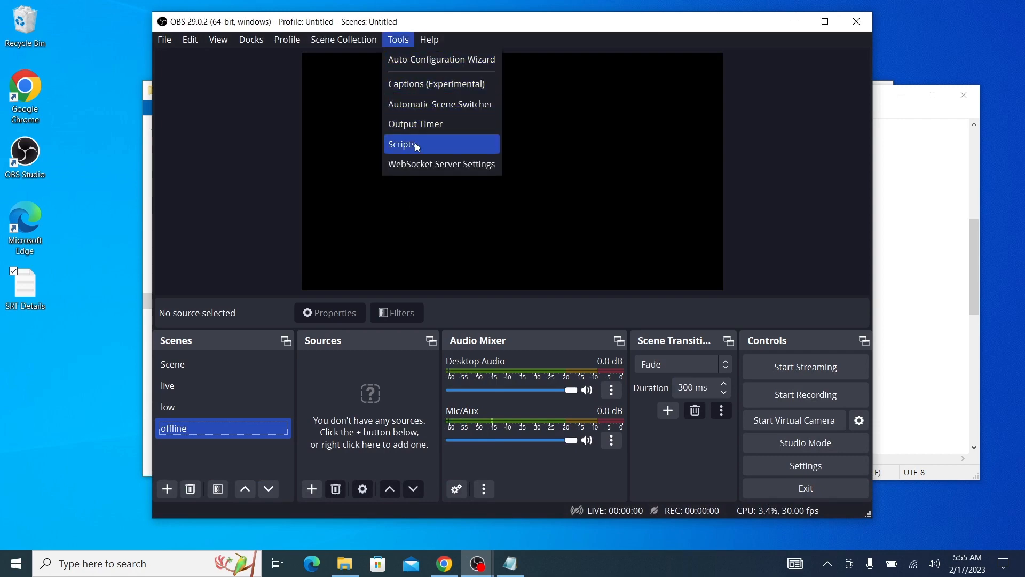
{"action": "left_click", "coordinate": [417, 164]}
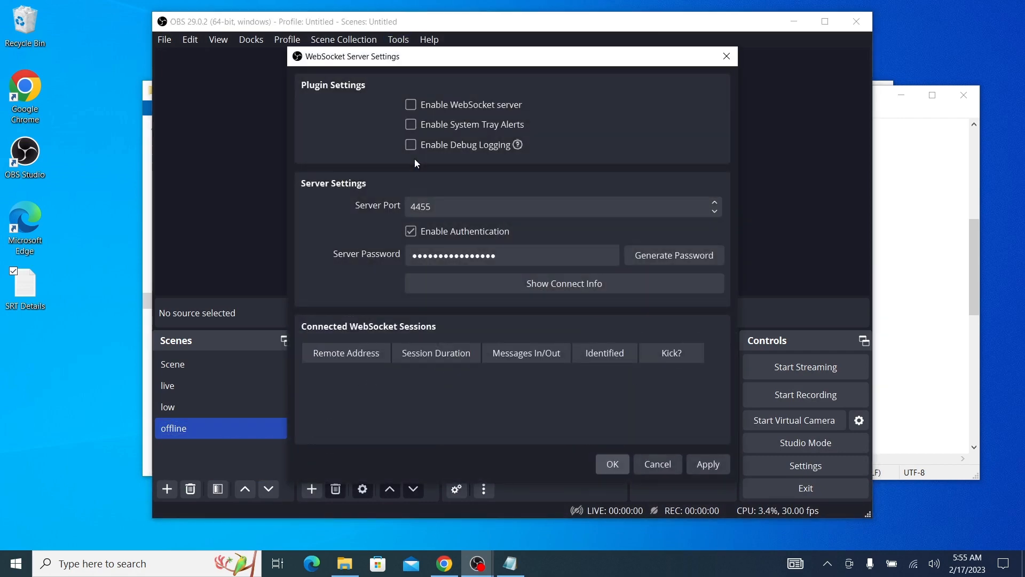
{"action": "left_click", "coordinate": [411, 105]}
Copy the server IP 192.168.1.219 from the WebSocket connect info into the host value of the config file's software section
{"action": "left_click", "coordinate": [517, 283]}
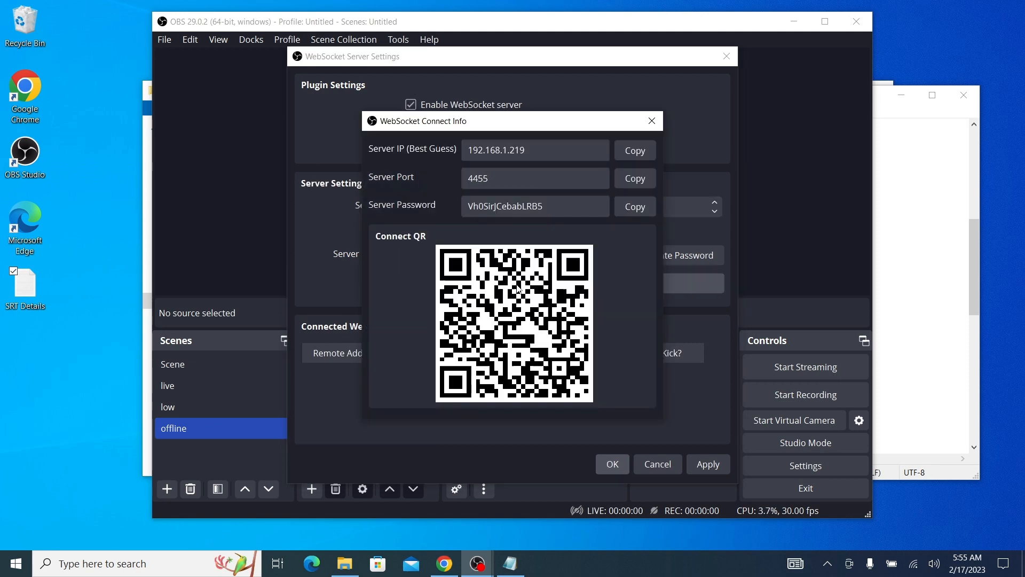
{"action": "left_click", "coordinate": [629, 157]}
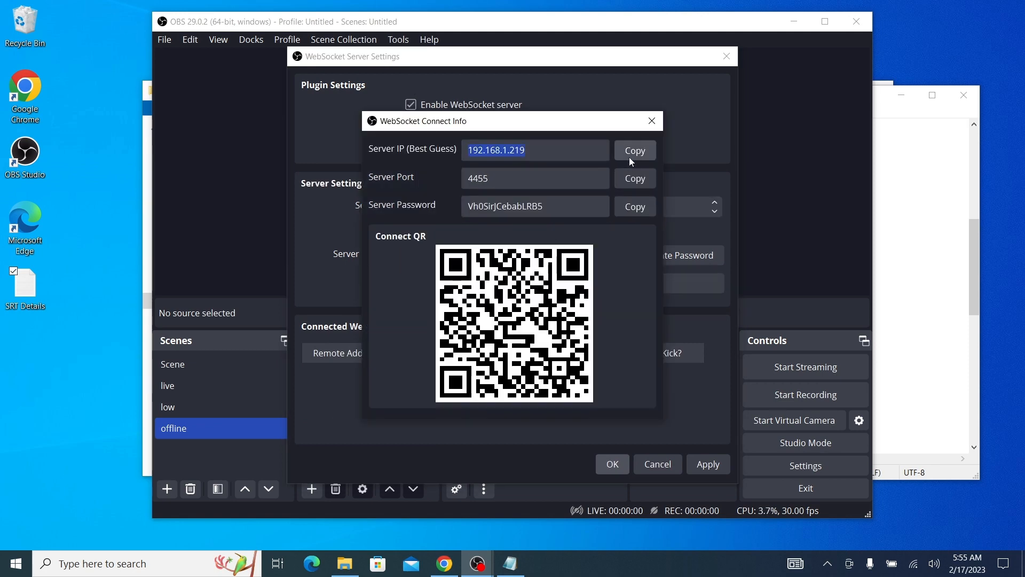
{"action": "left_click", "coordinate": [910, 187]}
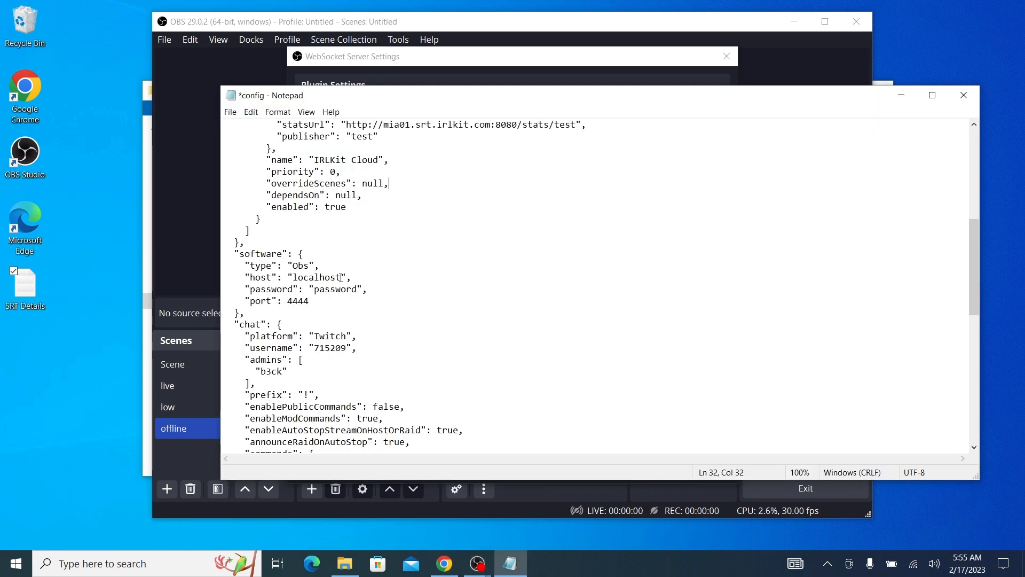
{"action": "left_click_drag", "start_coordinate": [340, 277], "coordinate": [292, 277]}
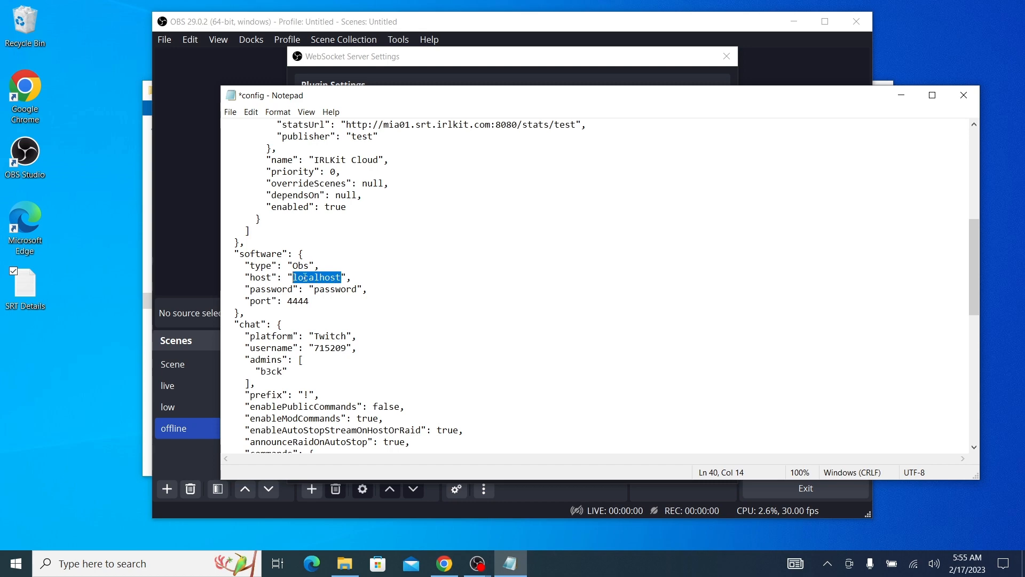
{"action": "right_click", "coordinate": [304, 277]}
{"action": "left_click", "coordinate": [267, 323]}
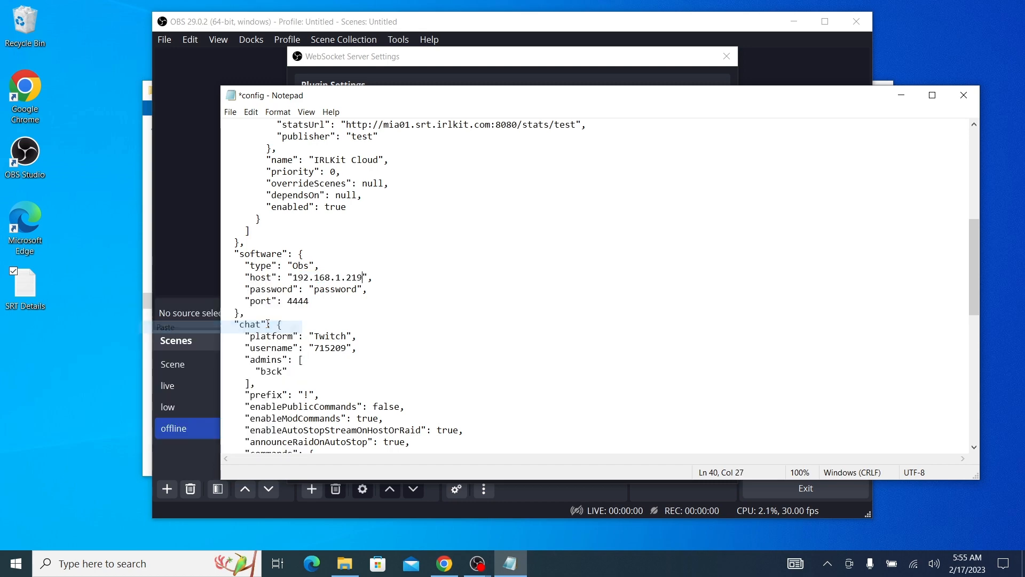
Copy the server password from the OBS WebSocket connect info into the password value of the config file's software section
{"action": "left_click", "coordinate": [410, 81]}
{"action": "left_click", "coordinate": [491, 287]}
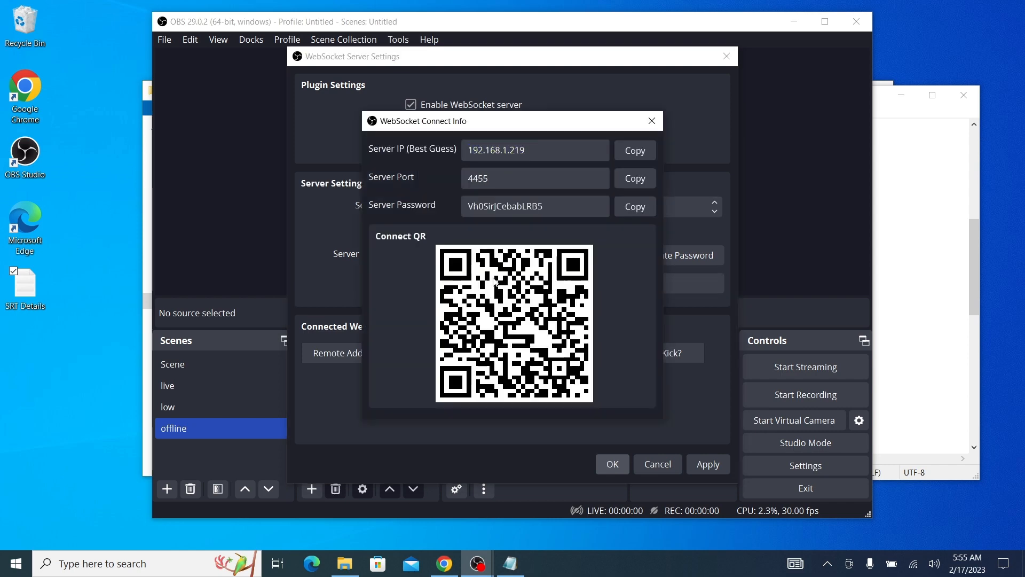
{"action": "left_click", "coordinate": [635, 207]}
{"action": "left_click", "coordinate": [901, 172]}
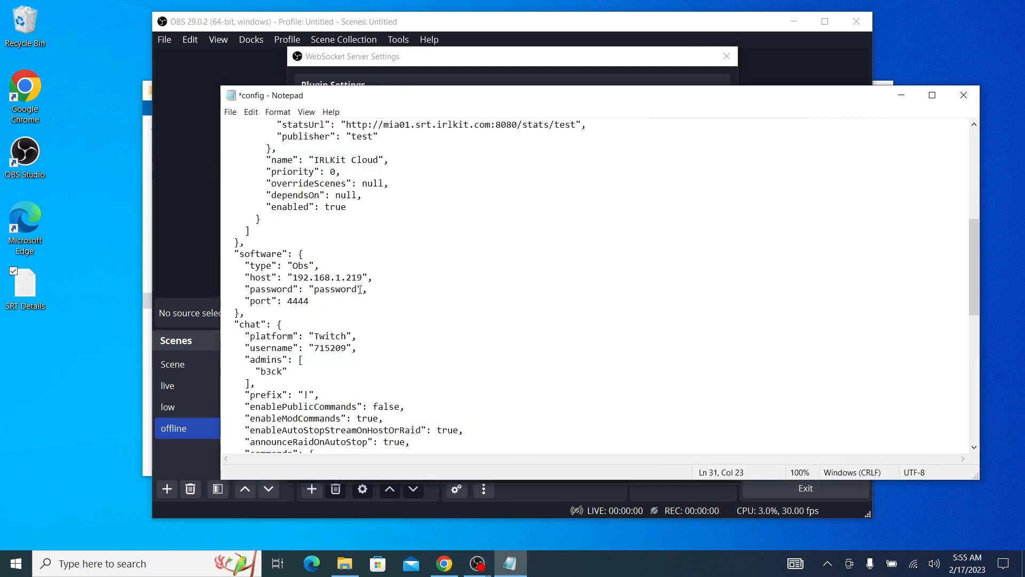
{"action": "left_click_drag", "start_coordinate": [357, 289], "coordinate": [316, 289]}
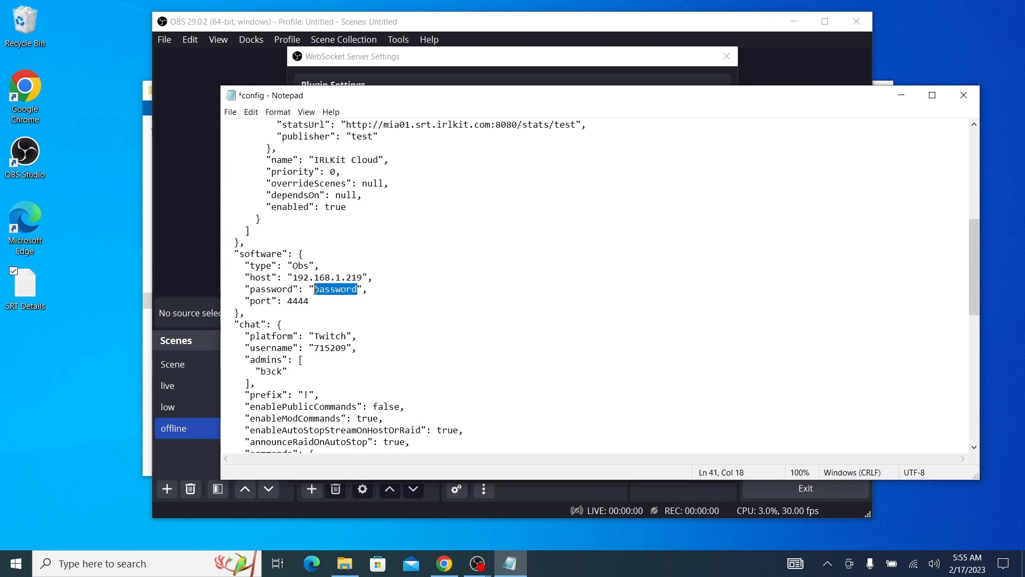
{"action": "right_click", "coordinate": [315, 289]}
{"action": "left_click", "coordinate": [261, 344]}
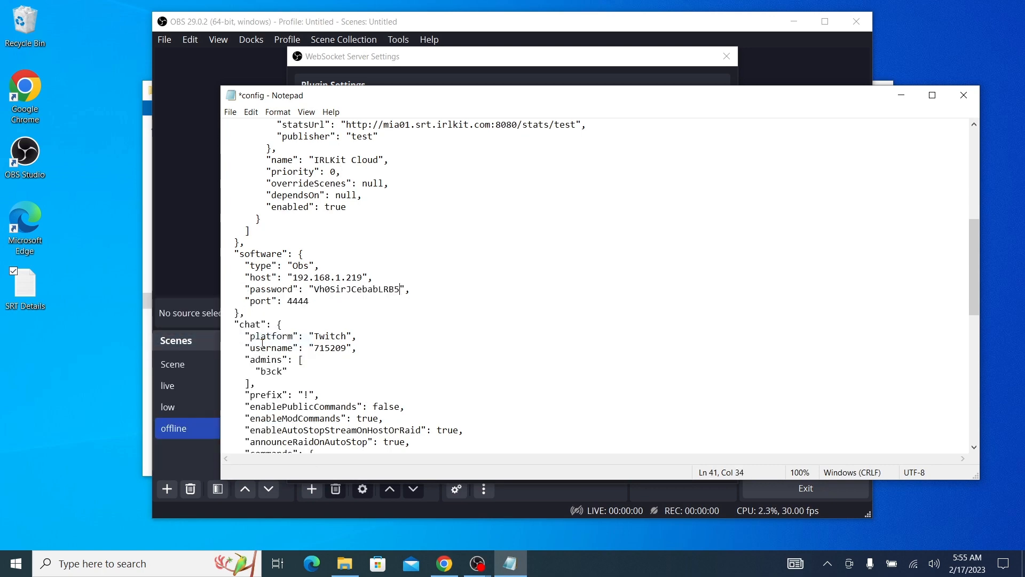
Copy the server port 4455 from the OBS WebSocket connect info into the port value of the config file's software section
{"action": "left_click", "coordinate": [527, 70]}
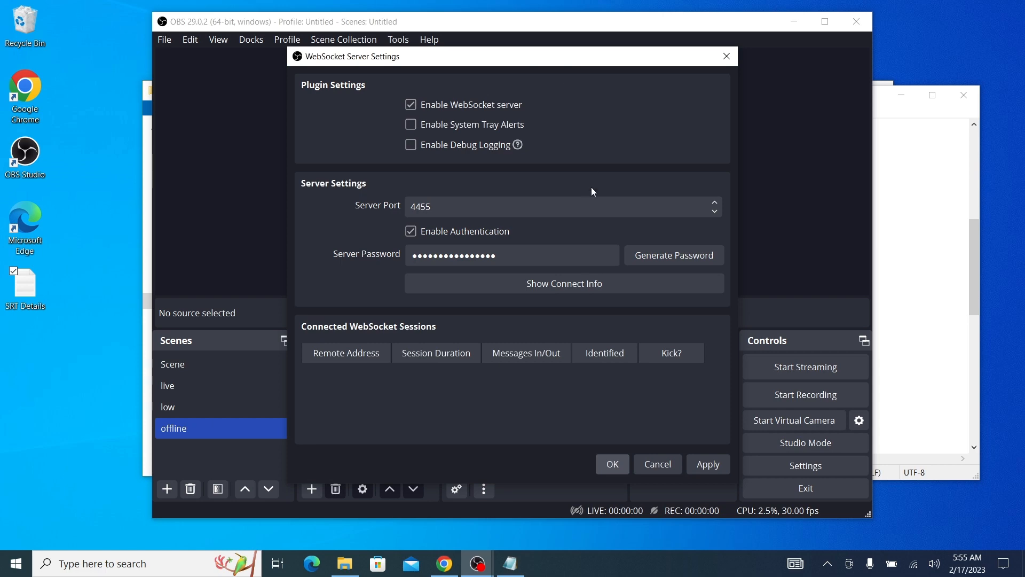
{"action": "left_click", "coordinate": [561, 281]}
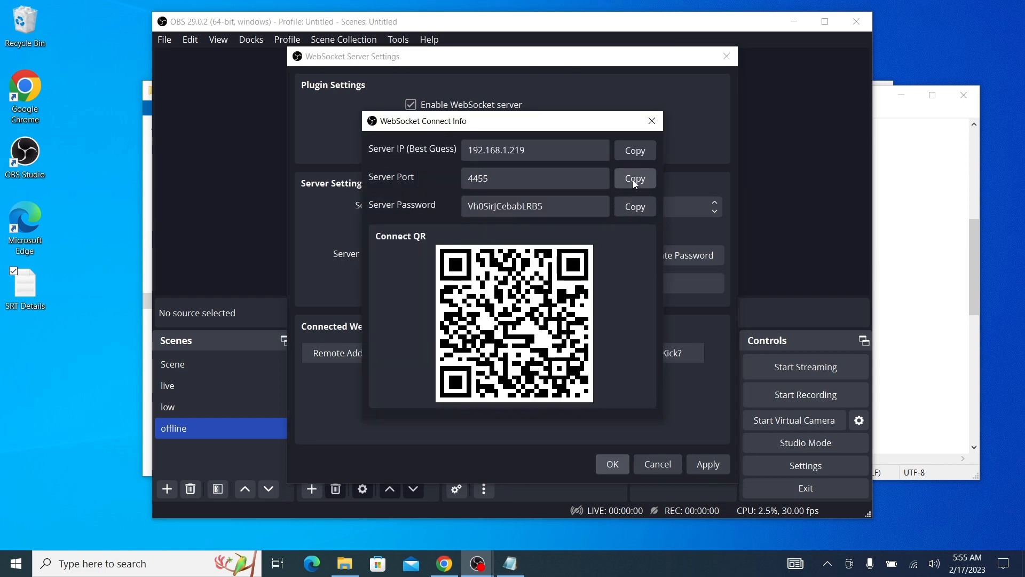
{"action": "left_click", "coordinate": [891, 211]}
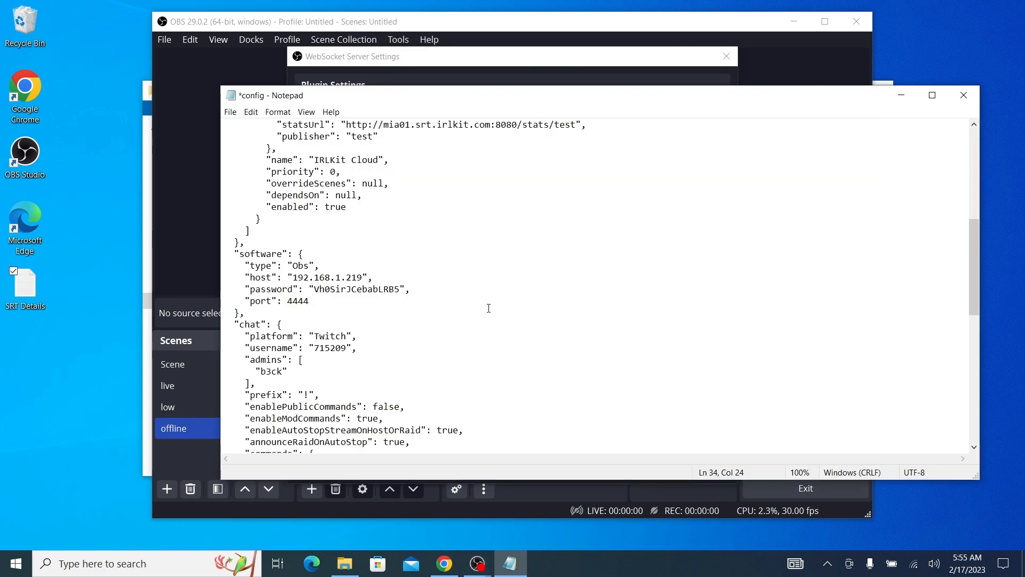
{"action": "left_click_drag", "start_coordinate": [313, 302], "coordinate": [287, 301]}
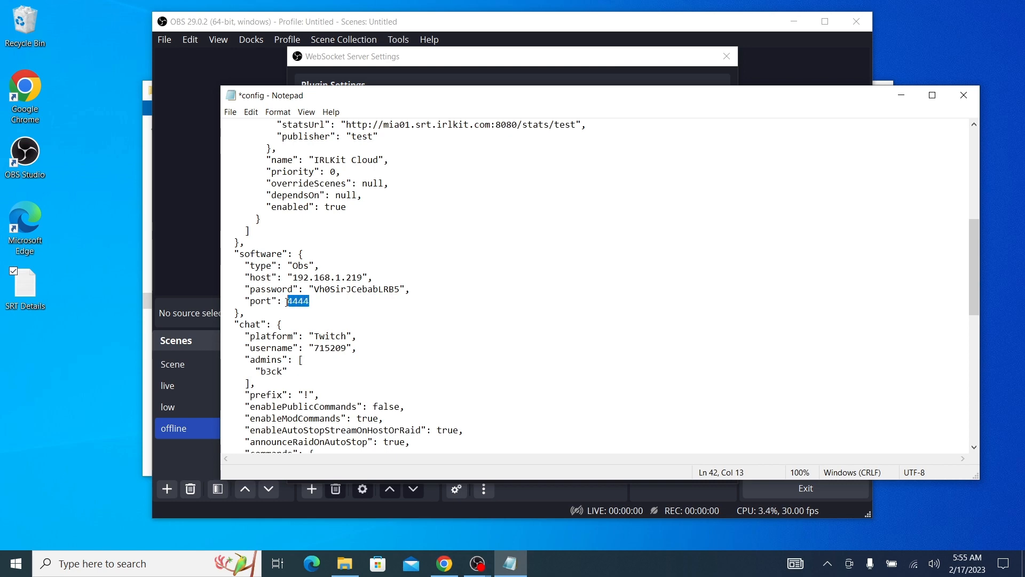
{"action": "right_click", "coordinate": [300, 300]}
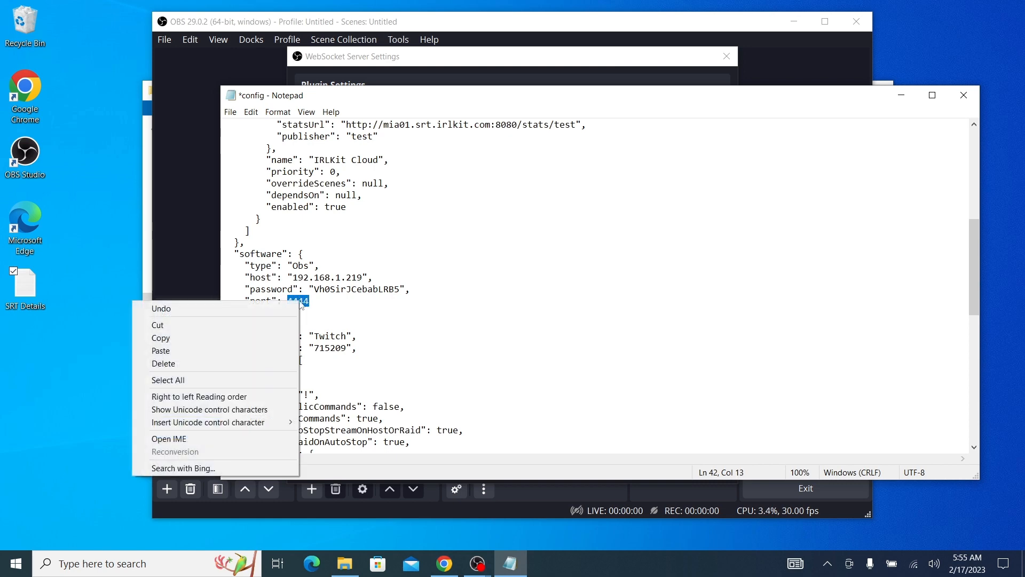
{"action": "left_click", "coordinate": [278, 350]}
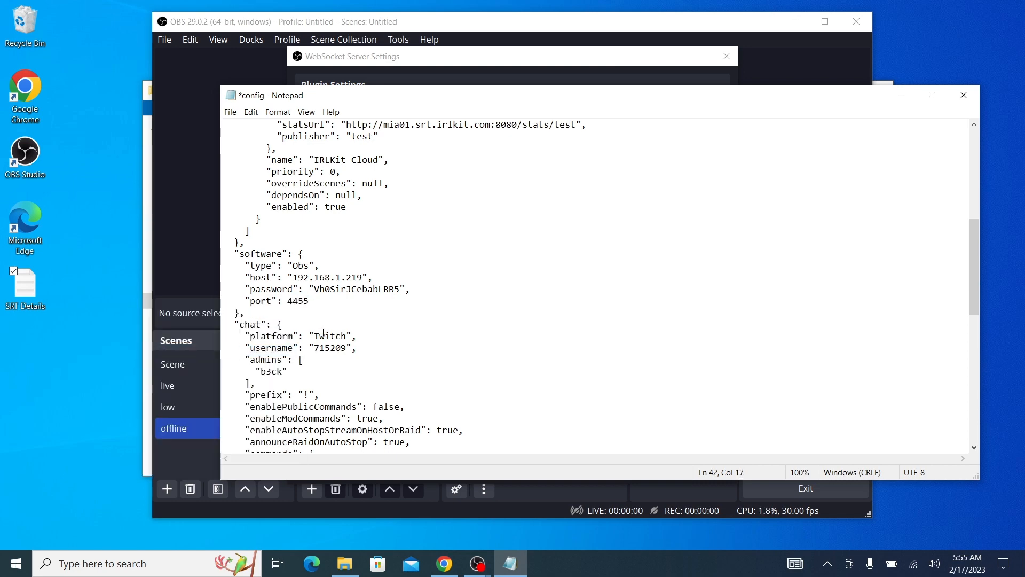
Set the Twitch username in the config file's chat section to IRLKitLive
{"action": "scroll", "coordinate": [323, 333], "scroll_direction": "down", "scroll_amount": 3}
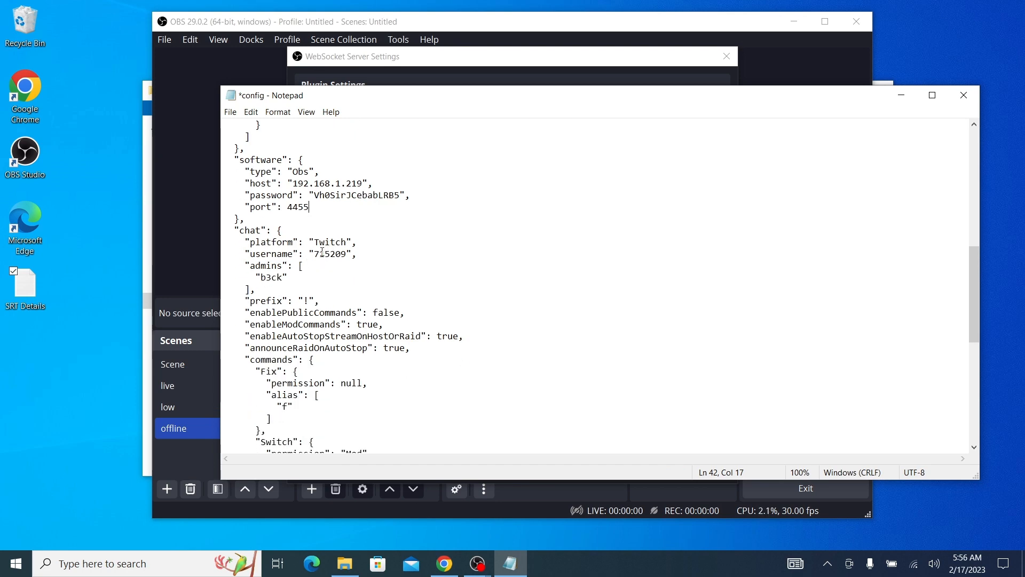
{"action": "left_click_drag", "start_coordinate": [347, 253], "coordinate": [316, 255]}
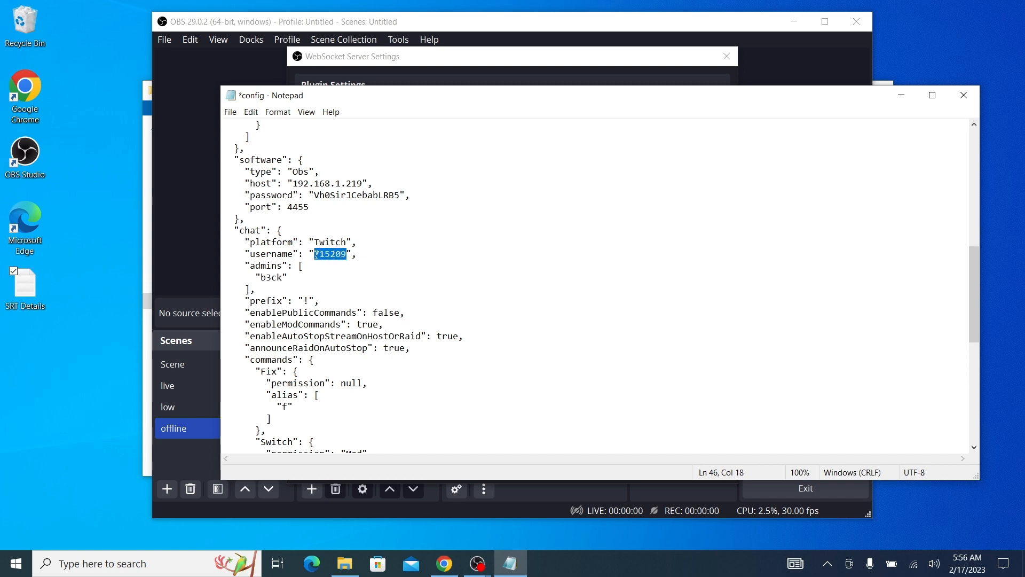
{"action": "type", "text": "IRLKitL"}
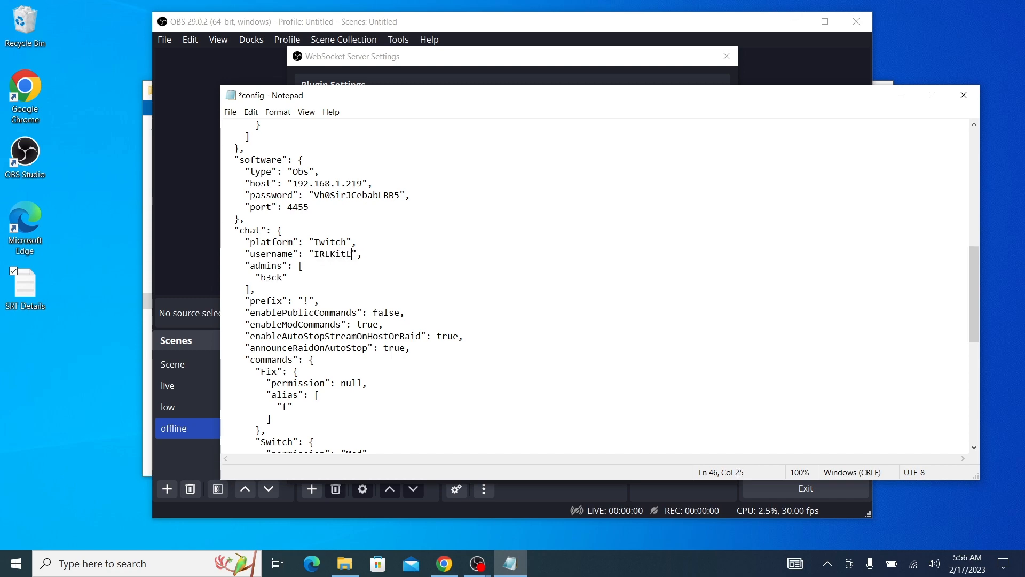
{"action": "type", "text": "ive"}
Add "IRLKitLive" as a second entry in the chat admins list, on a new line after "b3ck" with a separating comma
{"action": "left_click_drag", "start_coordinate": [282, 277], "coordinate": [261, 277]}
{"action": "left_click", "coordinate": [288, 277]}
{"action": "type", "text": ","}
{"action": "key", "text": "Return"}
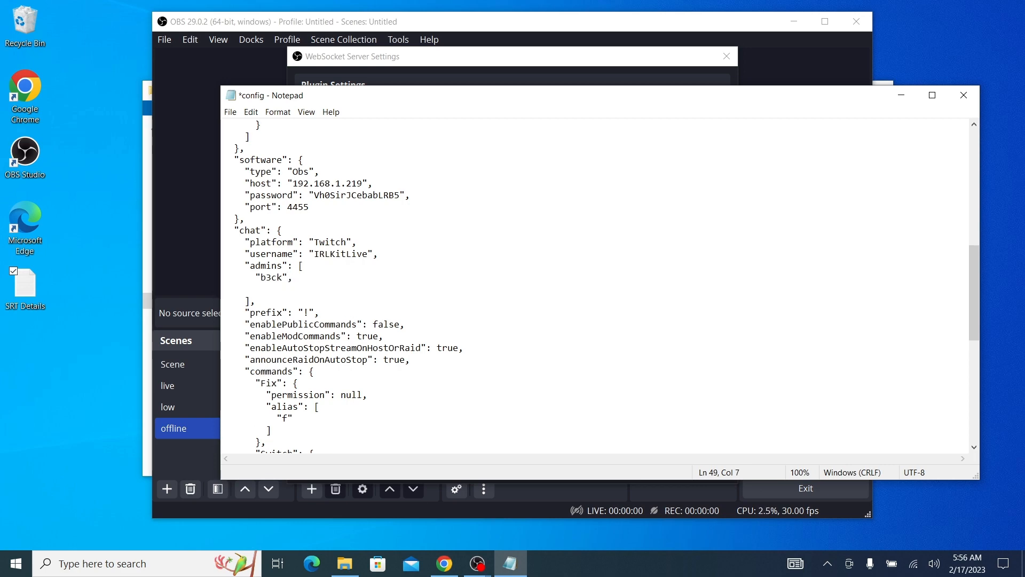
{"action": "type", "text": "\"\""}
{"action": "key", "text": "Left"}
{"action": "type", "text": "IRLKitLive"}
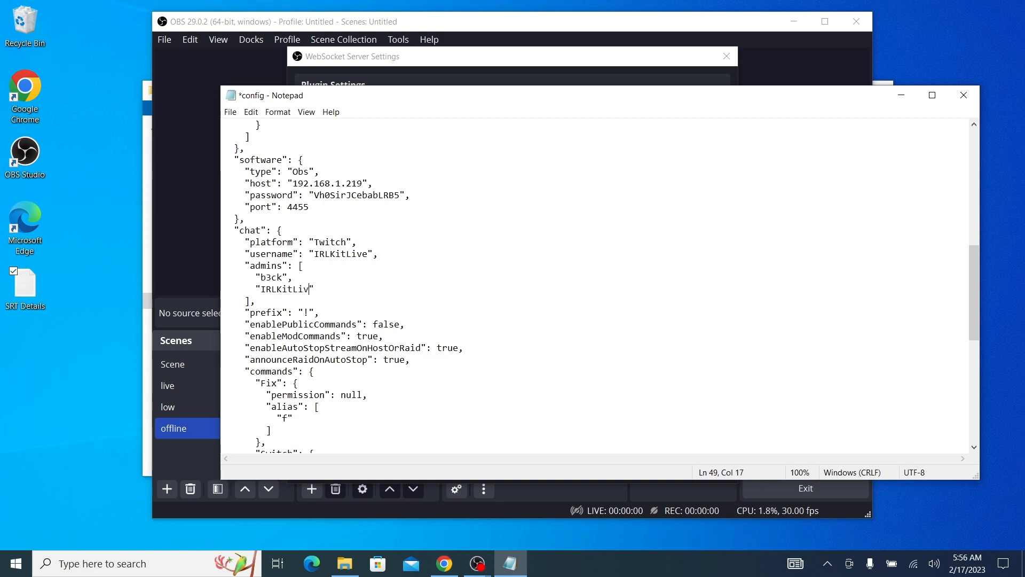
Confirm the WebSocket server settings in OBS and add a scene named privacy to match the config file's optionalScenes entry
{"action": "left_click_drag", "start_coordinate": [970, 280], "coordinate": [965, 337]}
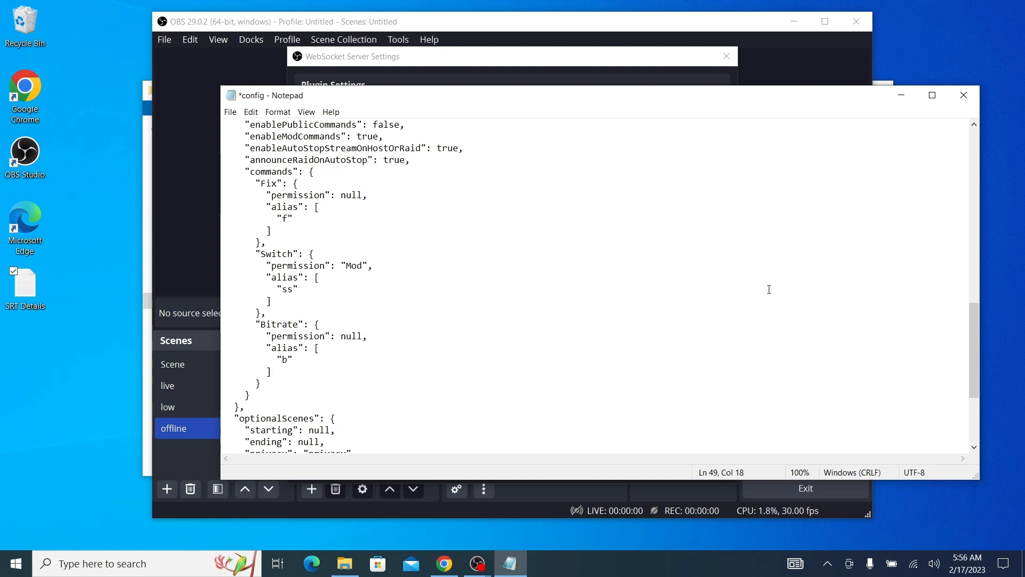
{"action": "left_click_drag", "start_coordinate": [972, 324], "coordinate": [964, 369]}
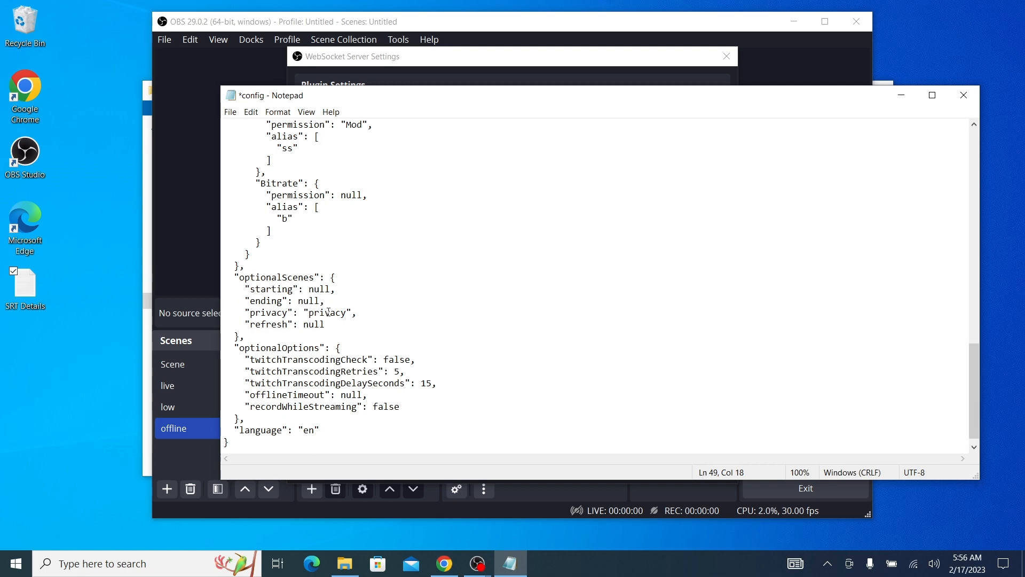
{"action": "left_click", "coordinate": [174, 454]}
{"action": "left_click", "coordinate": [598, 462]}
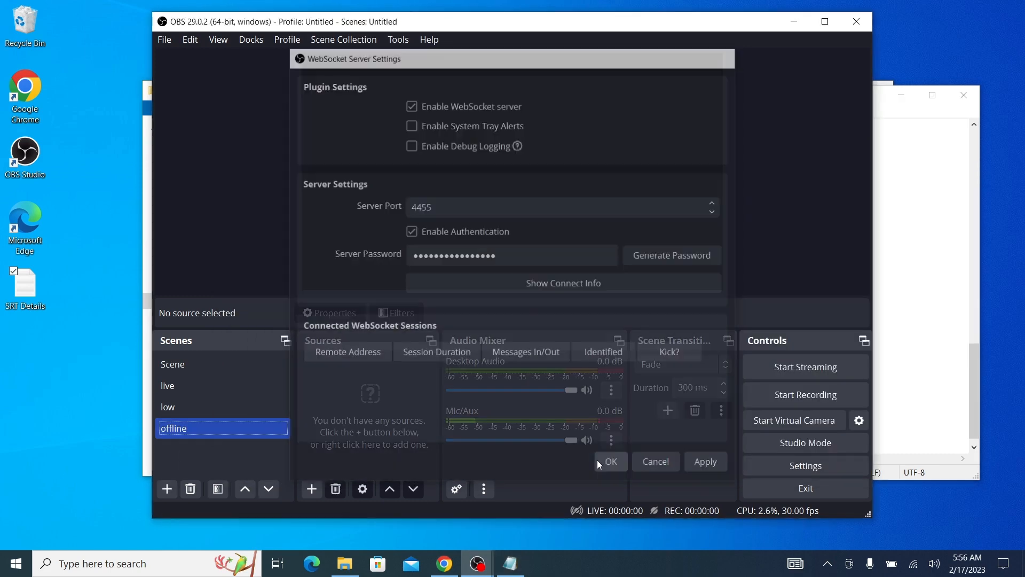
{"action": "left_click", "coordinate": [167, 487]}
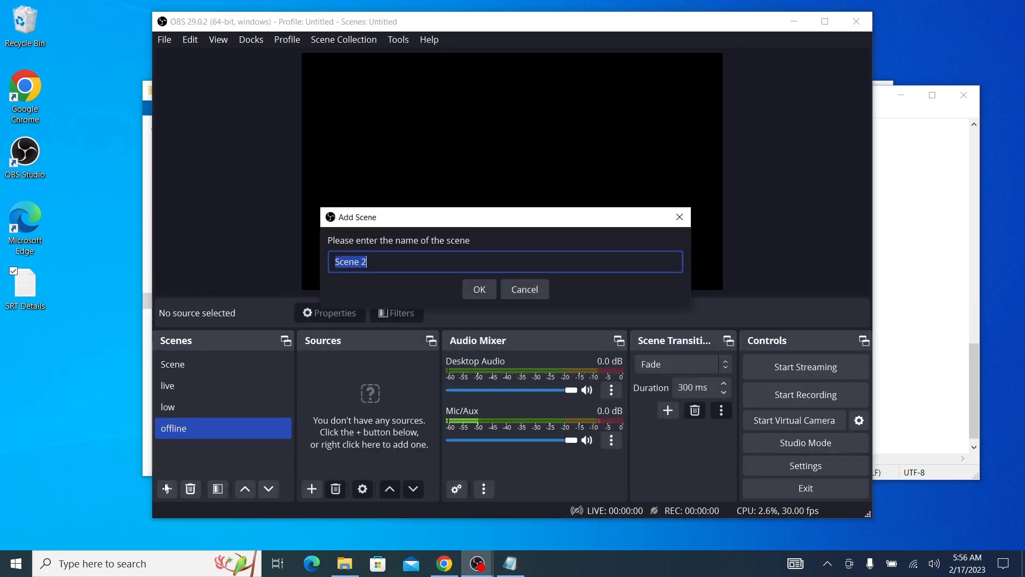
{"action": "type", "text": "privacy"}
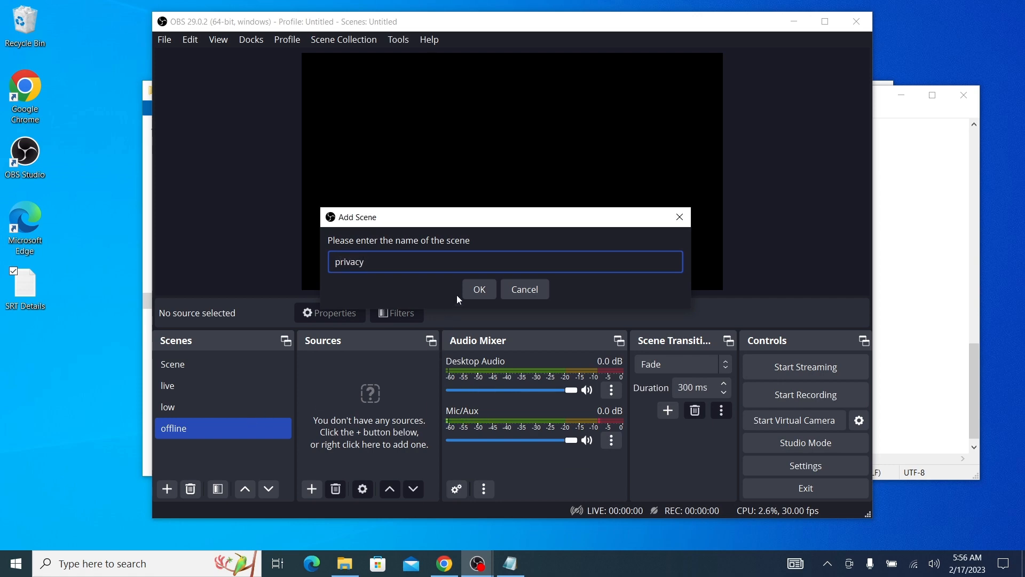
{"action": "left_click", "coordinate": [479, 288]}
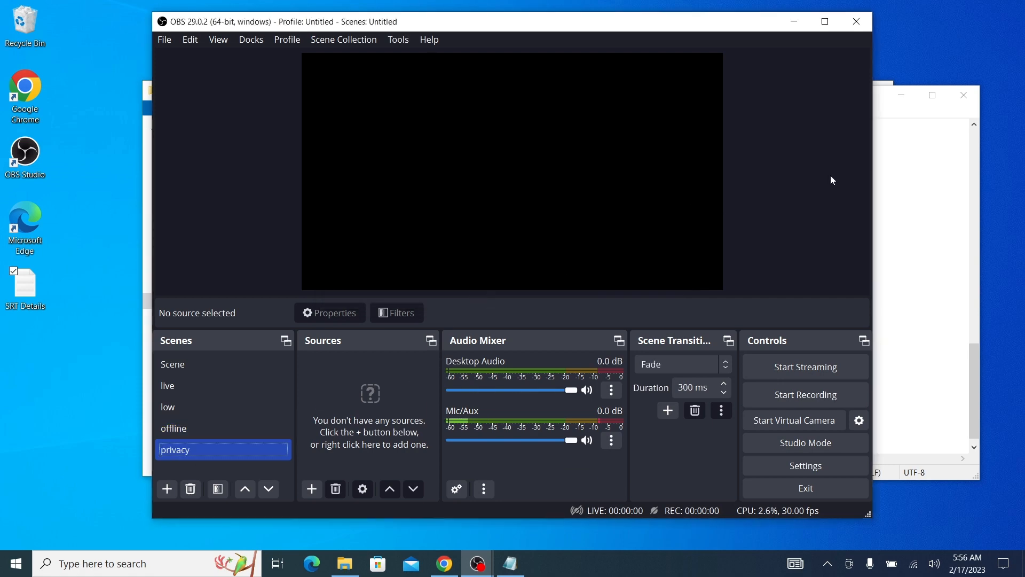
Return to the config file in Notepad, save it and close it
{"action": "left_click", "coordinate": [921, 116]}
{"action": "left_click", "coordinate": [230, 112]}
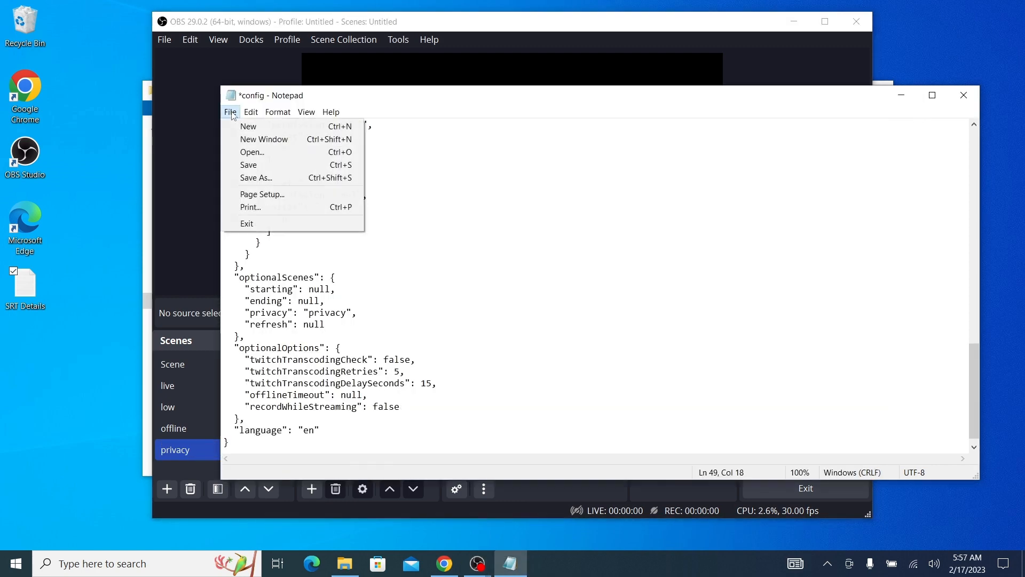
{"action": "left_click", "coordinate": [248, 164]}
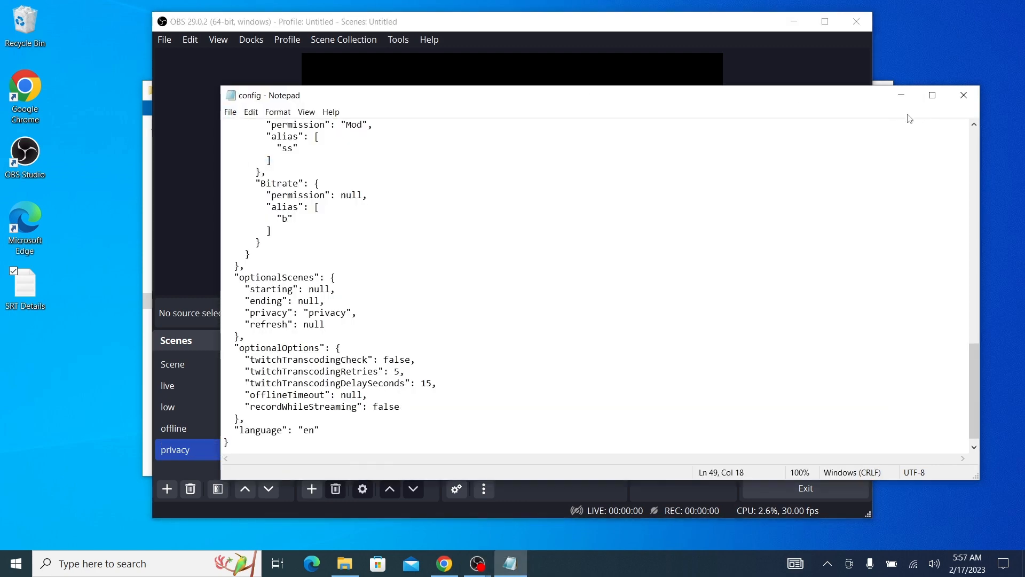
{"action": "left_click", "coordinate": [964, 95]}
Open the .env file from the noalbs folder in Notepad and set TWITCH_BOT_USERNAME to irlkitlive
{"action": "left_click", "coordinate": [888, 190]}
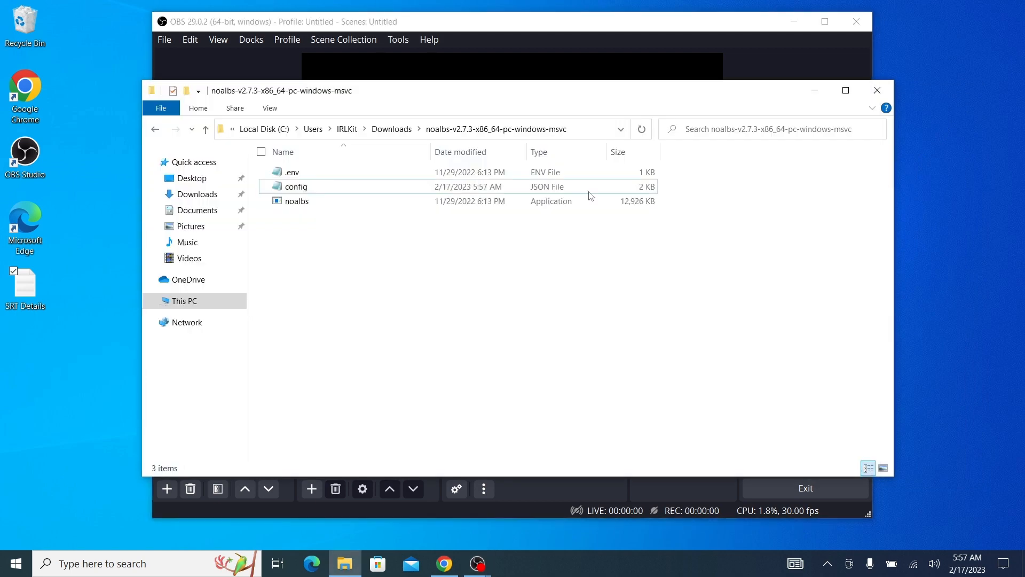
{"action": "left_click", "coordinate": [417, 177]}
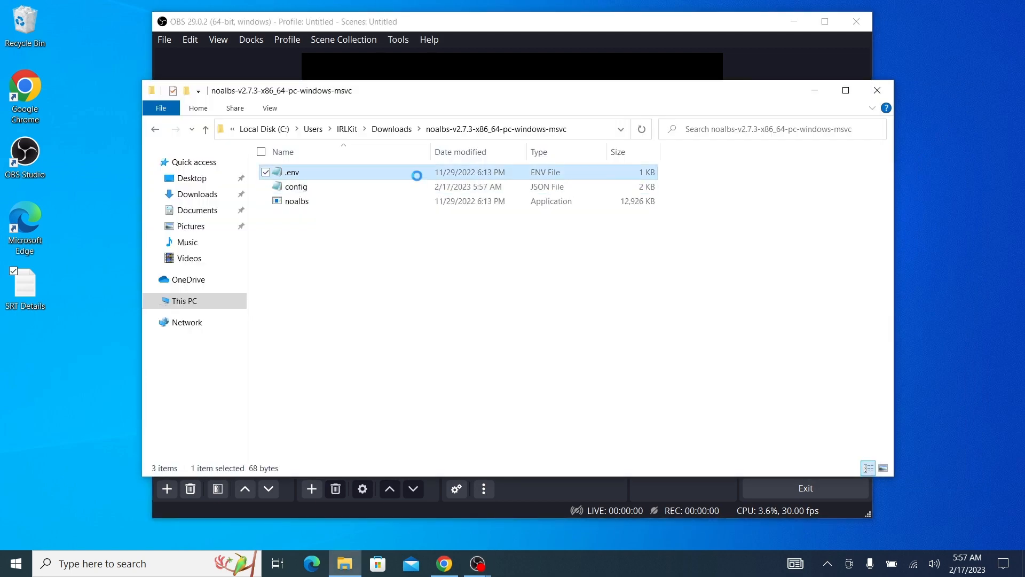
{"action": "right_click", "coordinate": [416, 175]}
{"action": "left_click", "coordinate": [357, 202]}
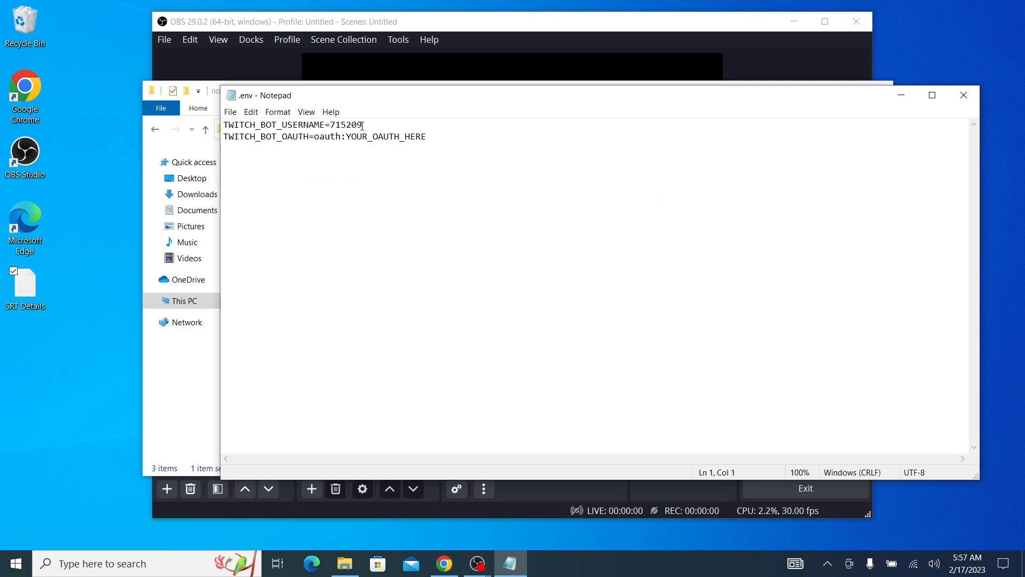
{"action": "left_click_drag", "start_coordinate": [363, 125], "coordinate": [328, 126]}
{"action": "type", "text": "i"}
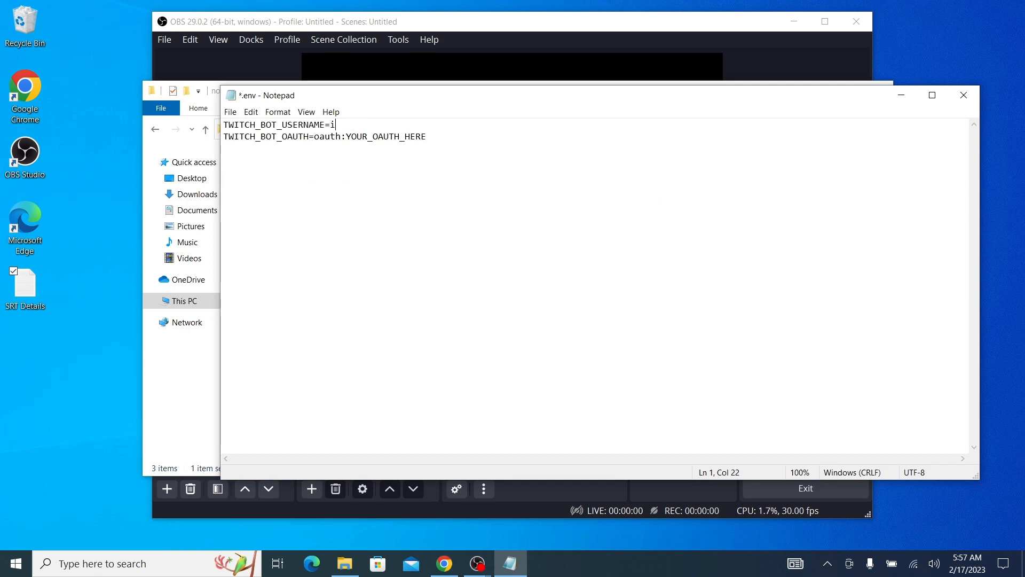
{"action": "type", "text": "rlkitlive"}
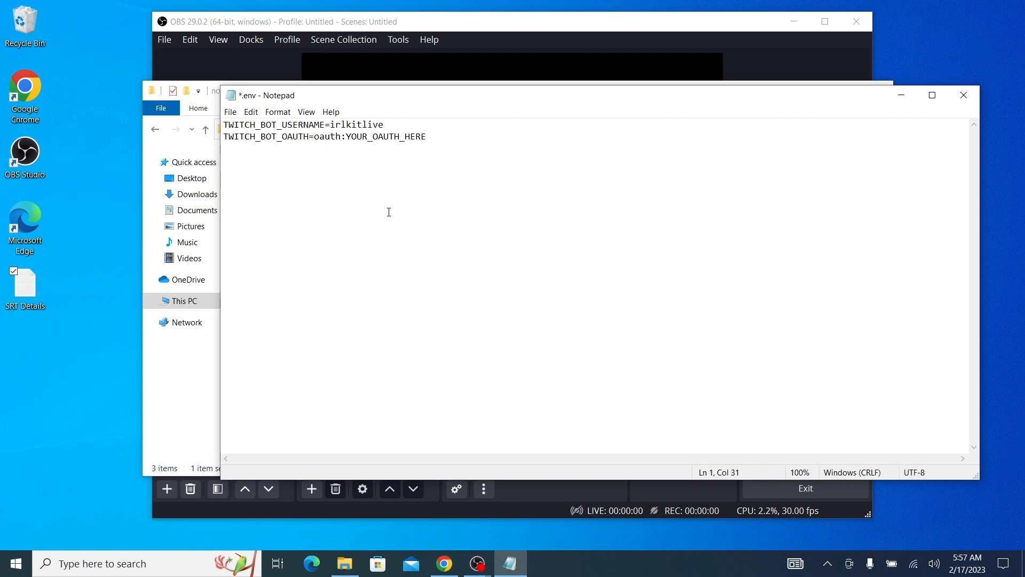
Switch to Chrome and open twitchapps.com/tmi in a new tab
{"action": "left_click", "coordinate": [444, 563]}
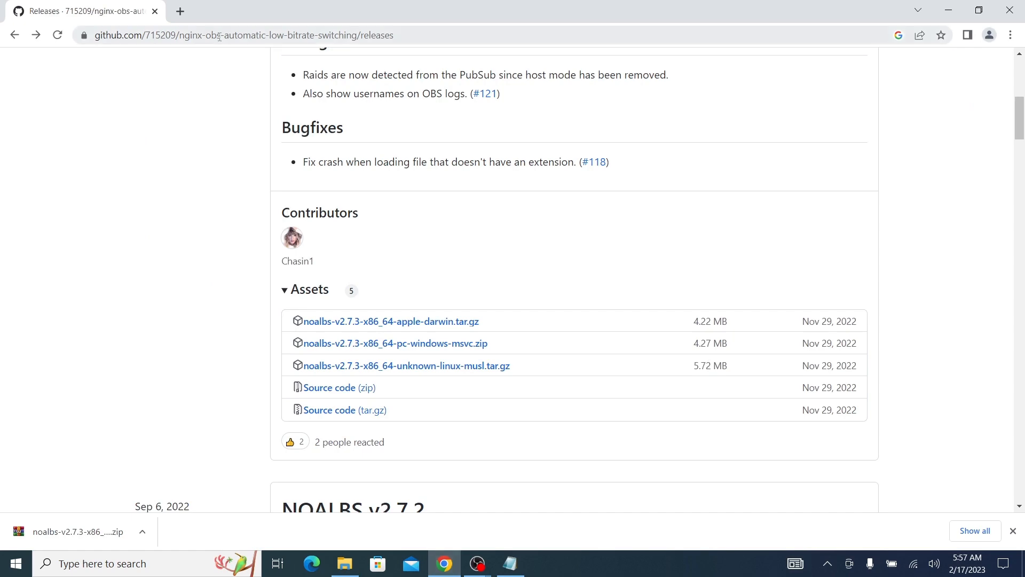
{"action": "left_click", "coordinate": [184, 12]}
{"action": "type", "text": "twitch"}
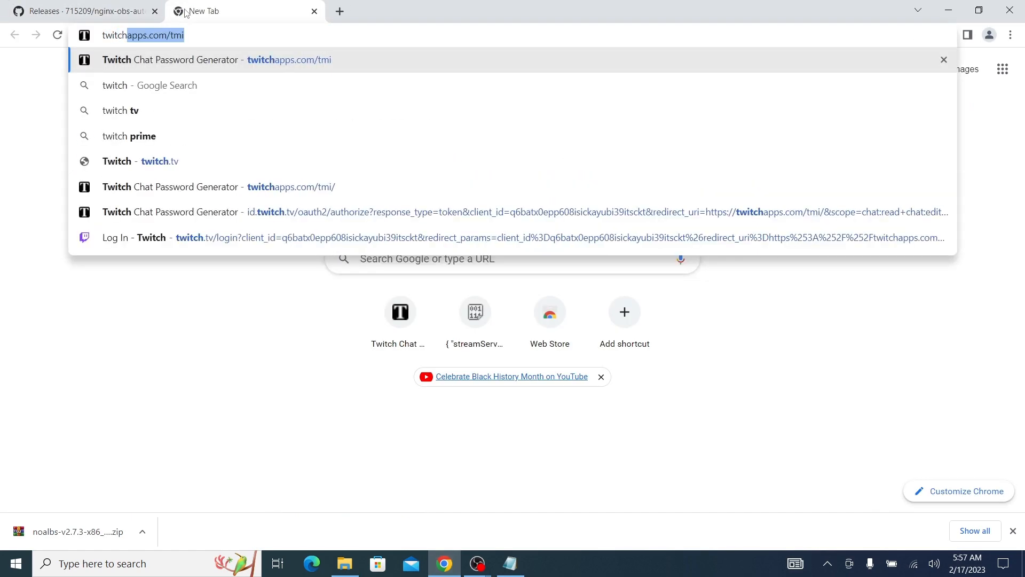
{"action": "type", "text": "apps.com/tmi"}
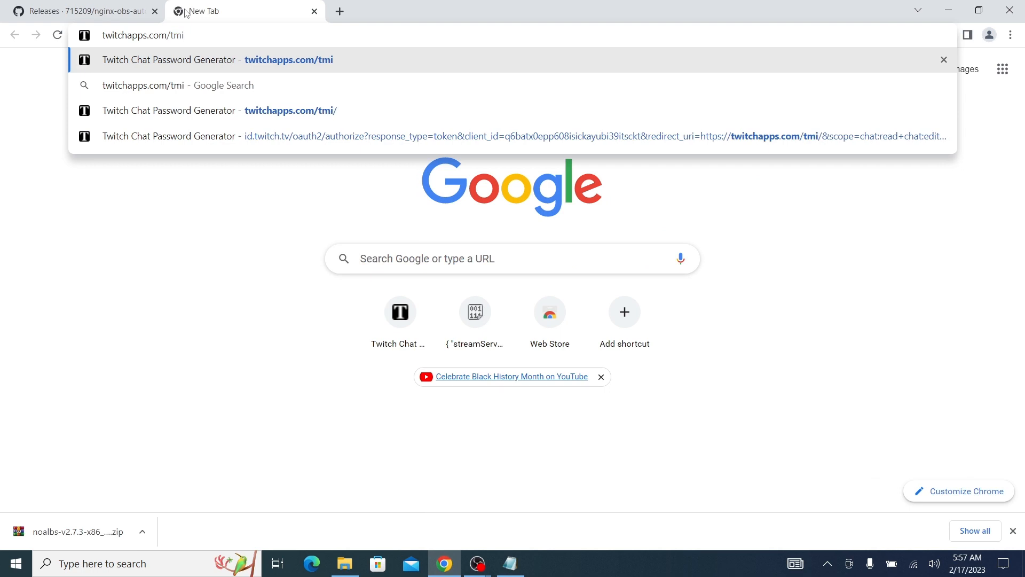
{"action": "key", "text": "Return"}
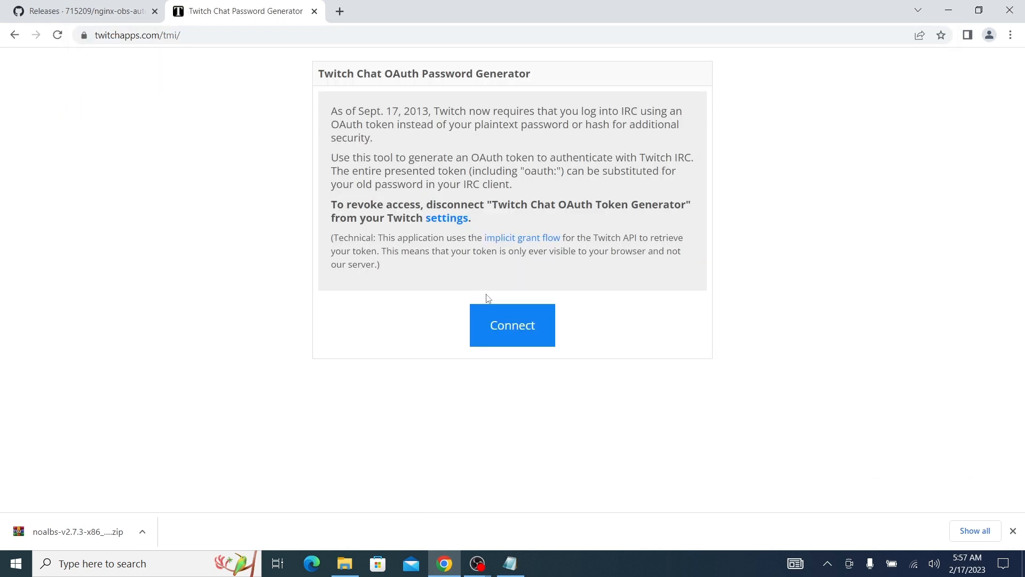
Connect to Twitch to generate a chat OAuth password and copy the whole token, including its oauth: prefix
{"action": "left_click", "coordinate": [492, 319]}
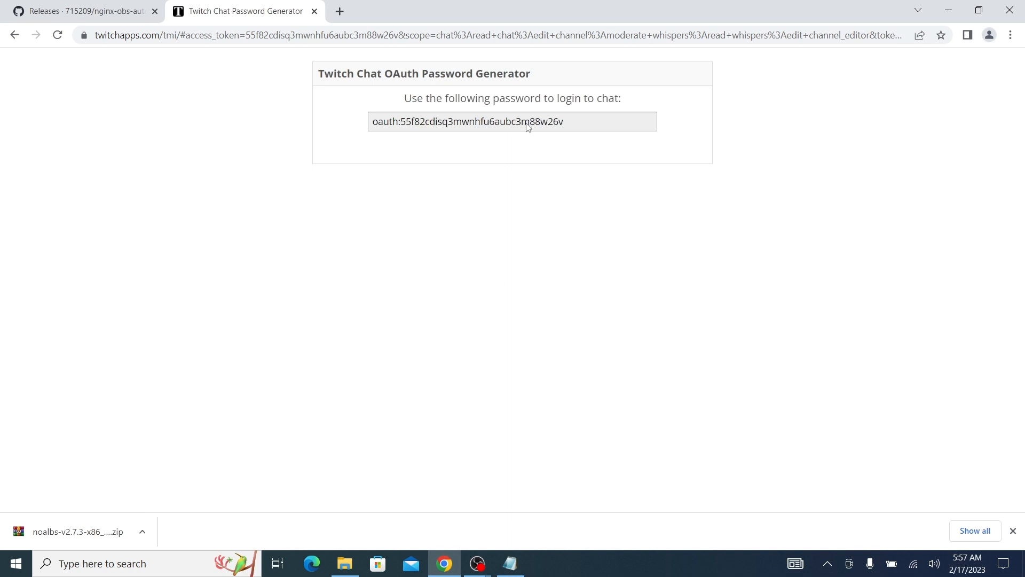
{"action": "left_click", "coordinate": [529, 126]}
{"action": "right_click", "coordinate": [529, 130]}
{"action": "left_click", "coordinate": [548, 133]}
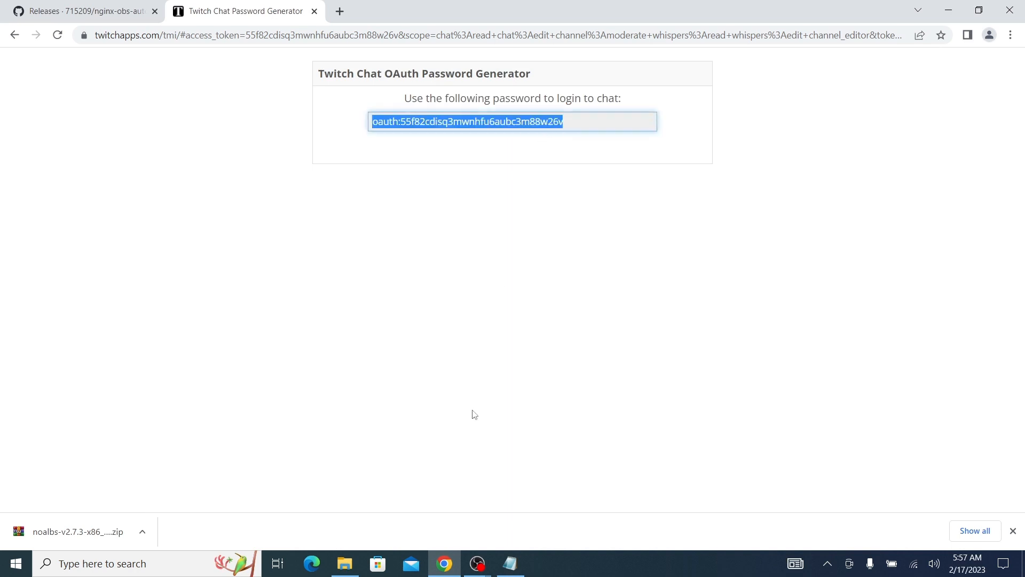
Return to the .env file in Notepad, replace the TWITCH_BOT_OAUTH placeholder with the copied OAuth token, then save and close it
{"action": "left_click", "coordinate": [516, 557]}
{"action": "left_click_drag", "start_coordinate": [434, 136], "coordinate": [319, 137]}
{"action": "right_click", "coordinate": [317, 140]}
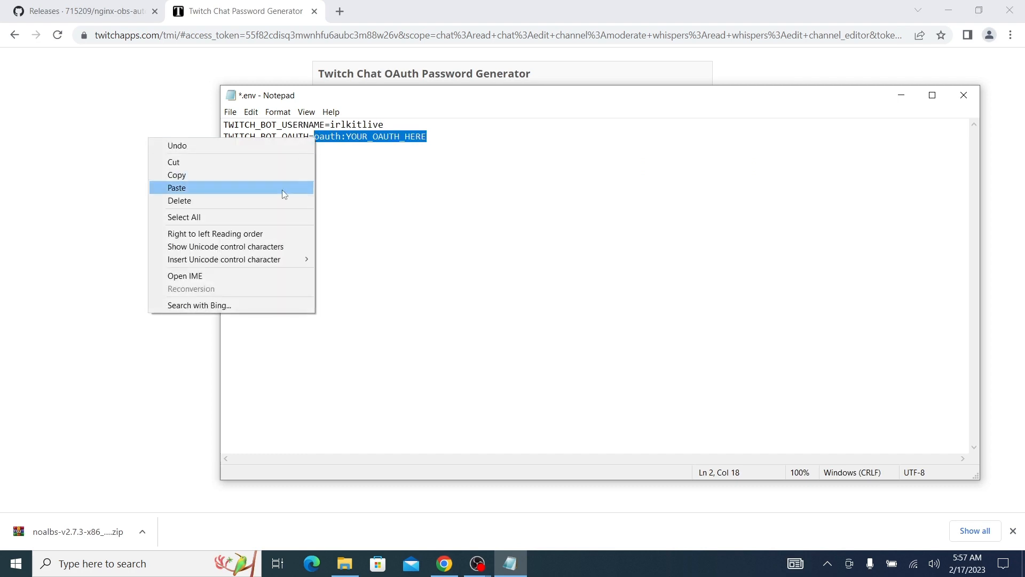
{"action": "left_click", "coordinate": [282, 190]}
{"action": "left_click", "coordinate": [230, 112]}
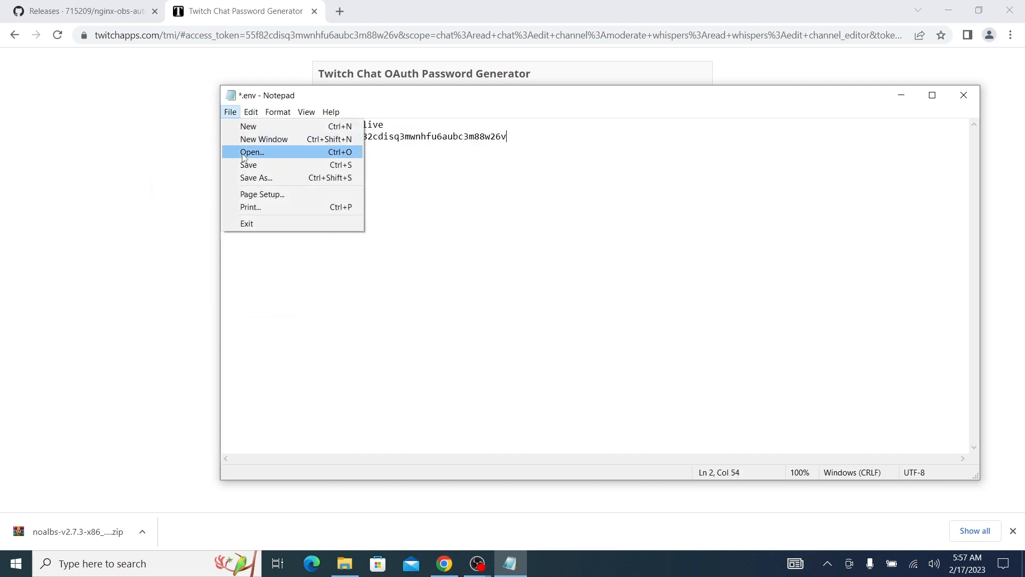
{"action": "left_click", "coordinate": [243, 162]}
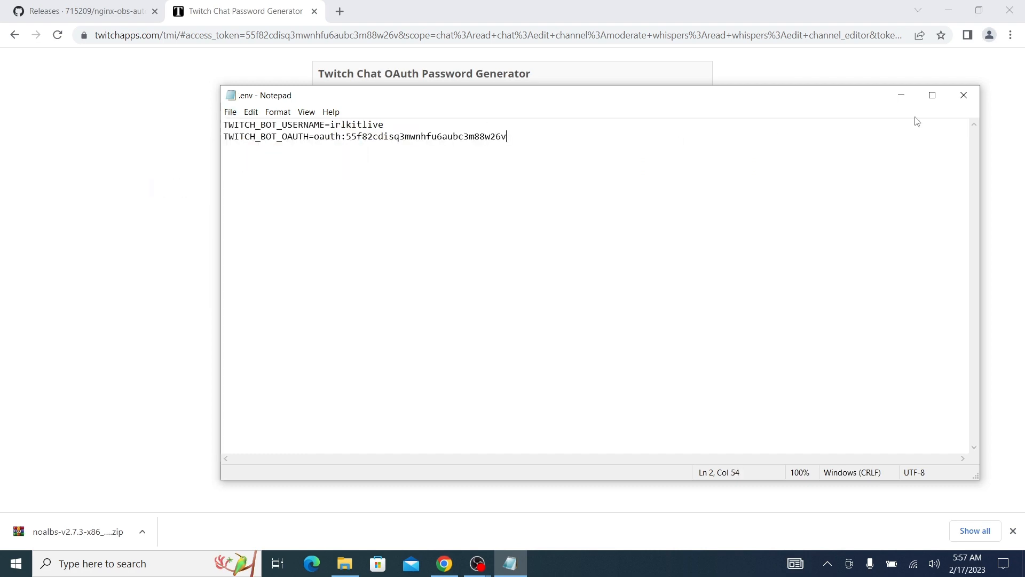
{"action": "left_click", "coordinate": [963, 95]}
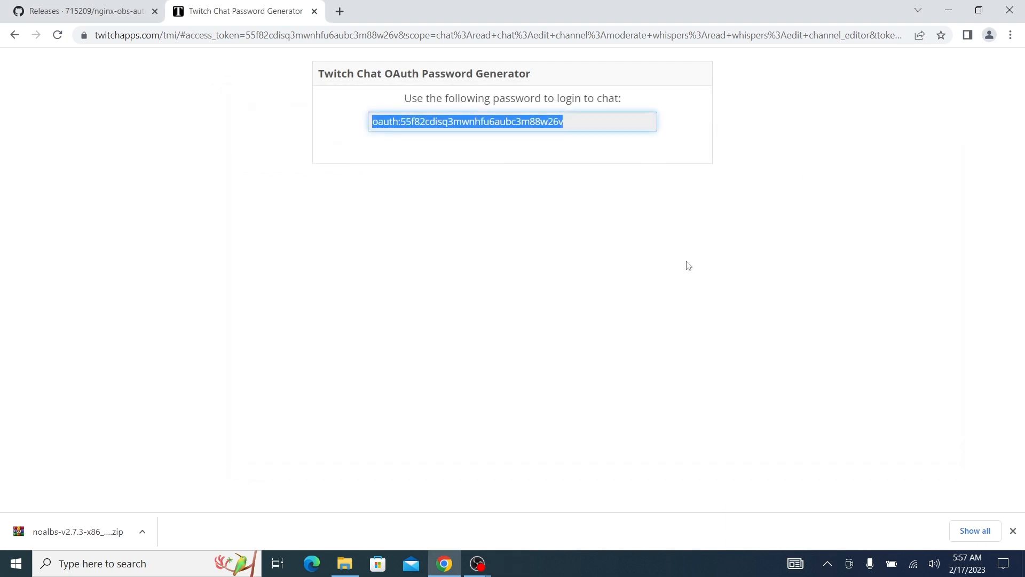
Switch to OBS and add a new Media Source named SRT to the live scene
{"action": "left_click", "coordinate": [477, 563]}
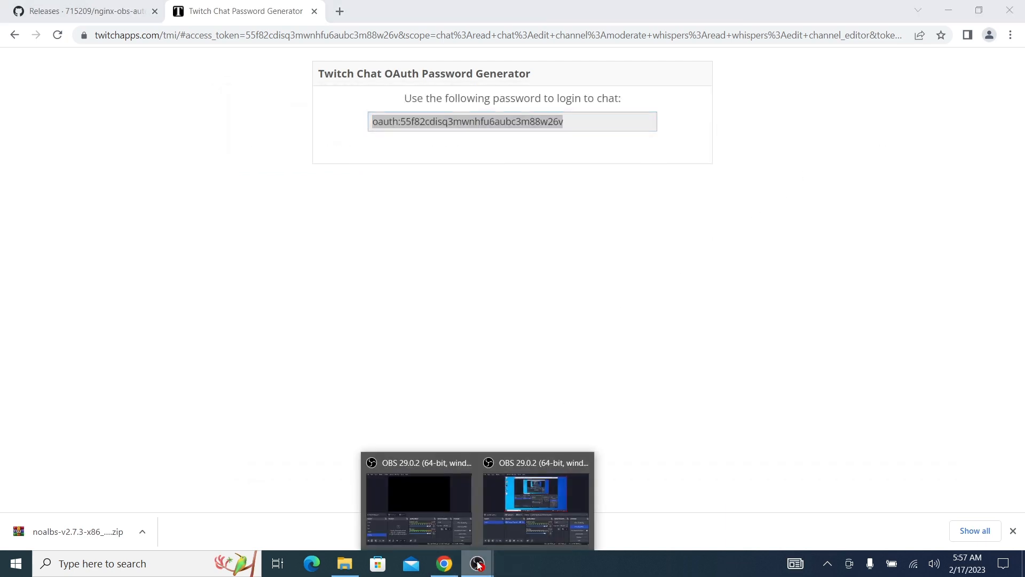
{"action": "left_click", "coordinate": [456, 535]}
{"action": "left_click", "coordinate": [213, 386]}
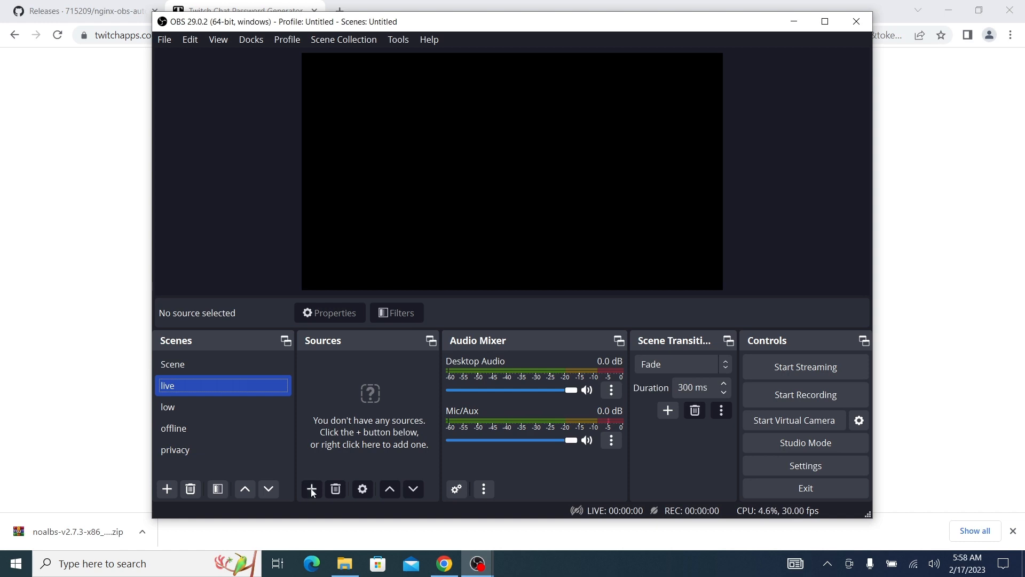
{"action": "left_click", "coordinate": [311, 489]}
{"action": "left_click", "coordinate": [355, 346]}
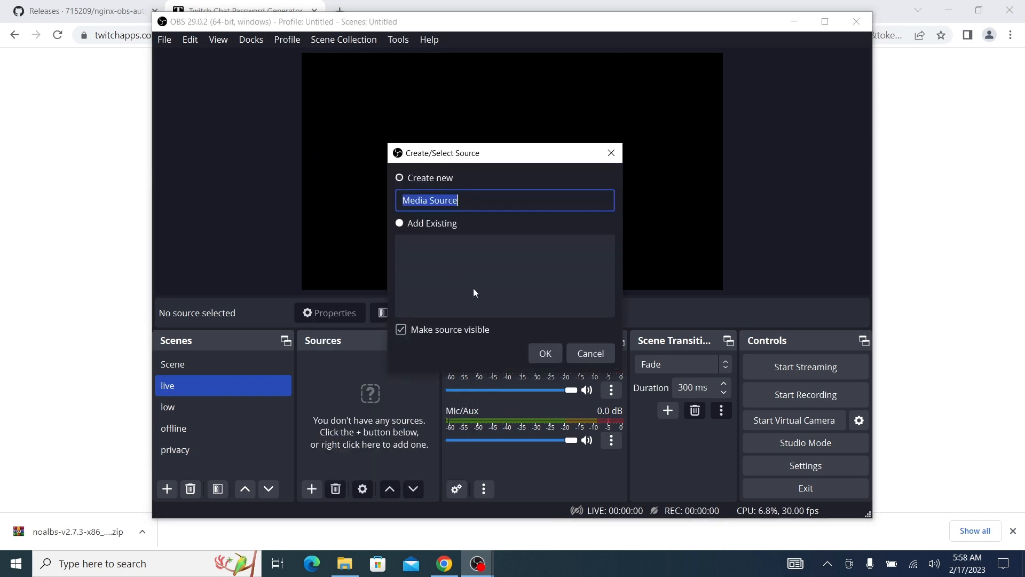
{"action": "type", "text": "SRT"}
{"action": "left_click", "coordinate": [547, 354]}
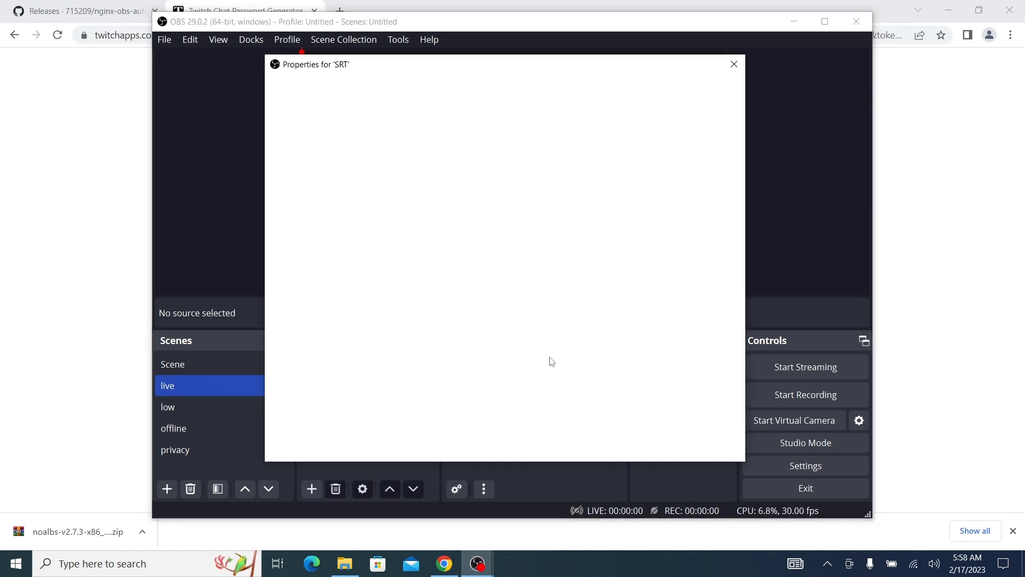
Turn off Local File for the SRT source and set its input to srt://mia01.srt.irlkit.com:25565?streamid=play/live/test
{"action": "left_click", "coordinate": [367, 270]}
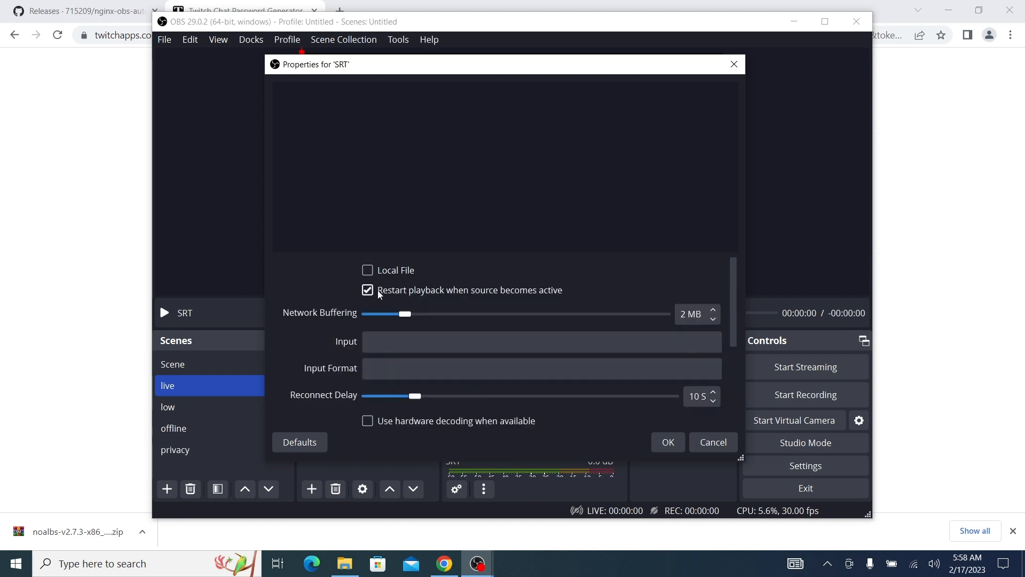
{"action": "left_click", "coordinate": [382, 344]}
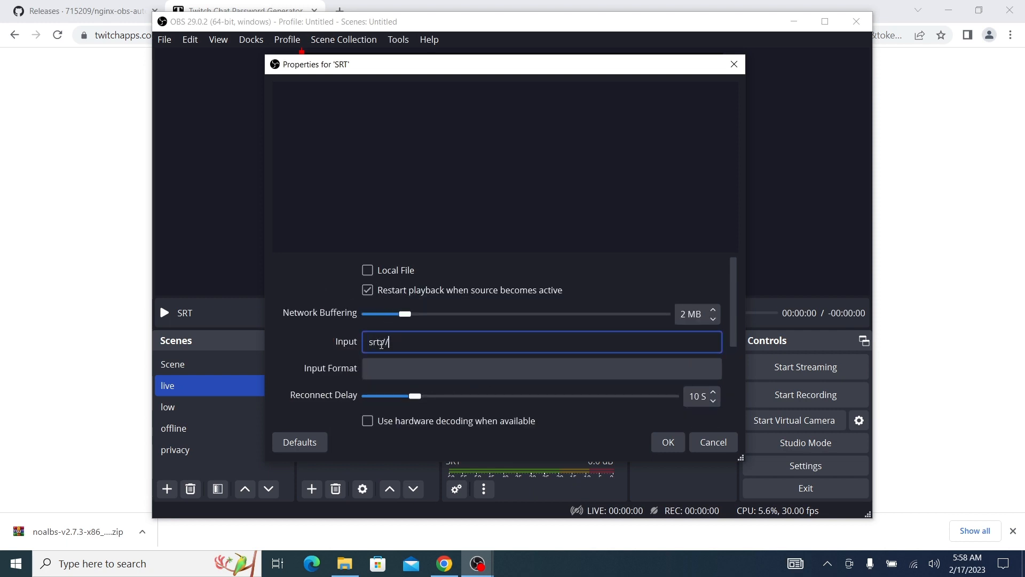
{"action": "type", "text": "srt://mia01.srt.irlkit.com:25565"}
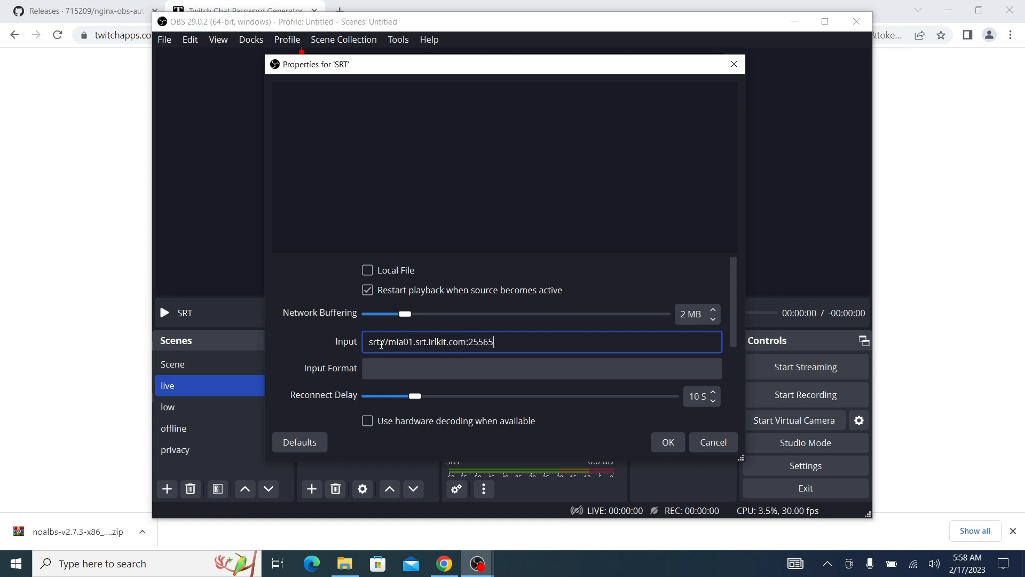
{"action": "type", "text": "?streamid=play/live/test"}
{"action": "left_click", "coordinate": [668, 442]}
Fit the SRT source in the live scene to the screen
{"action": "right_click", "coordinate": [360, 363]}
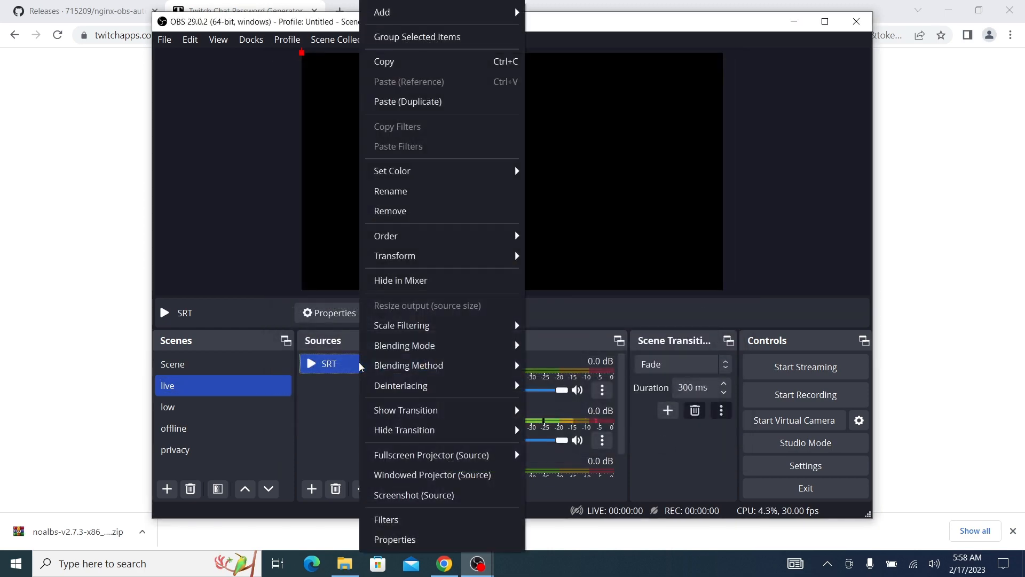
{"action": "mouse_move", "coordinate": [443, 257]}
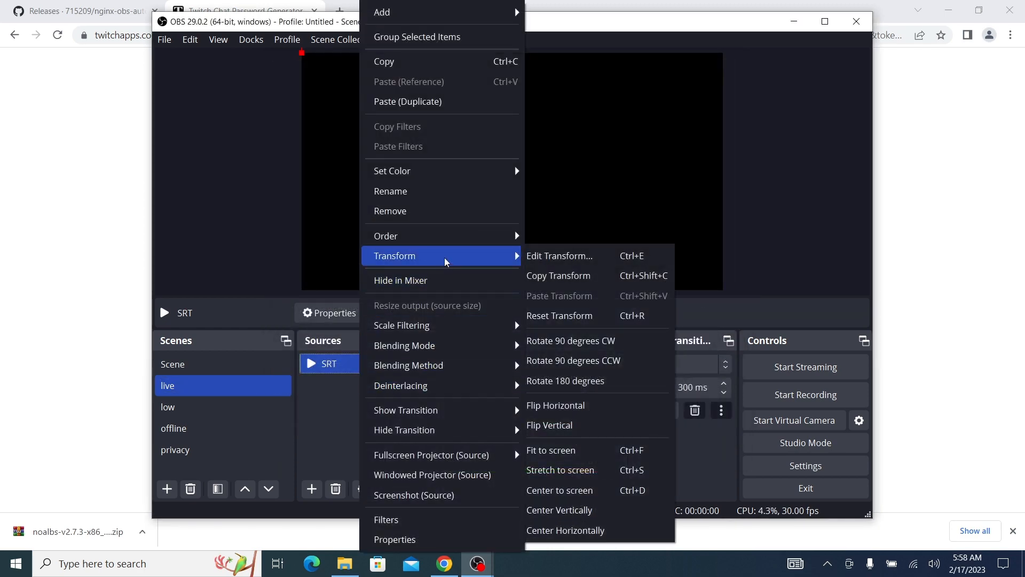
{"action": "left_click", "coordinate": [553, 450]}
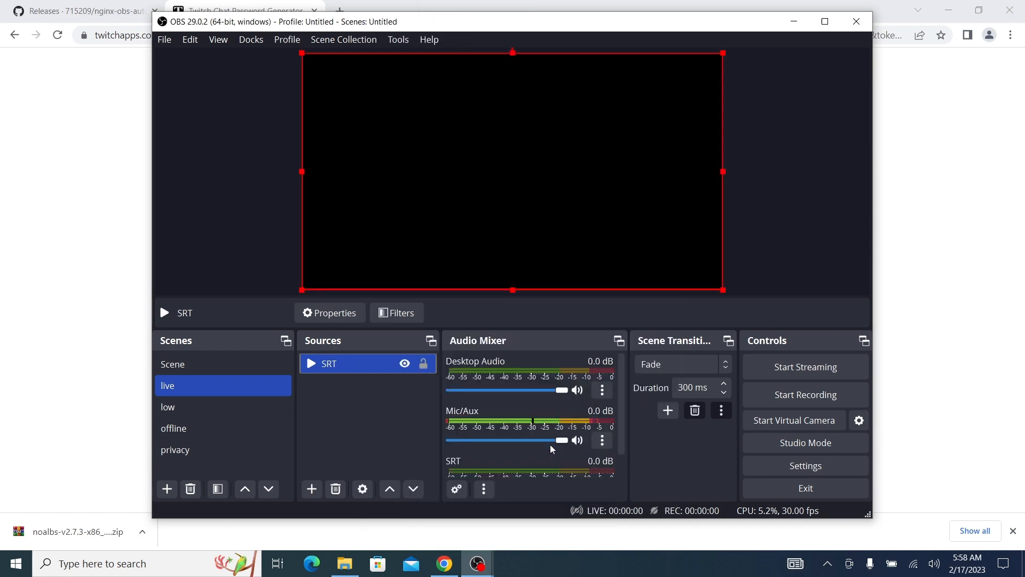
Copy the SRT source from the live scene and paste it as a reference into the low scene
{"action": "right_click", "coordinate": [361, 367]}
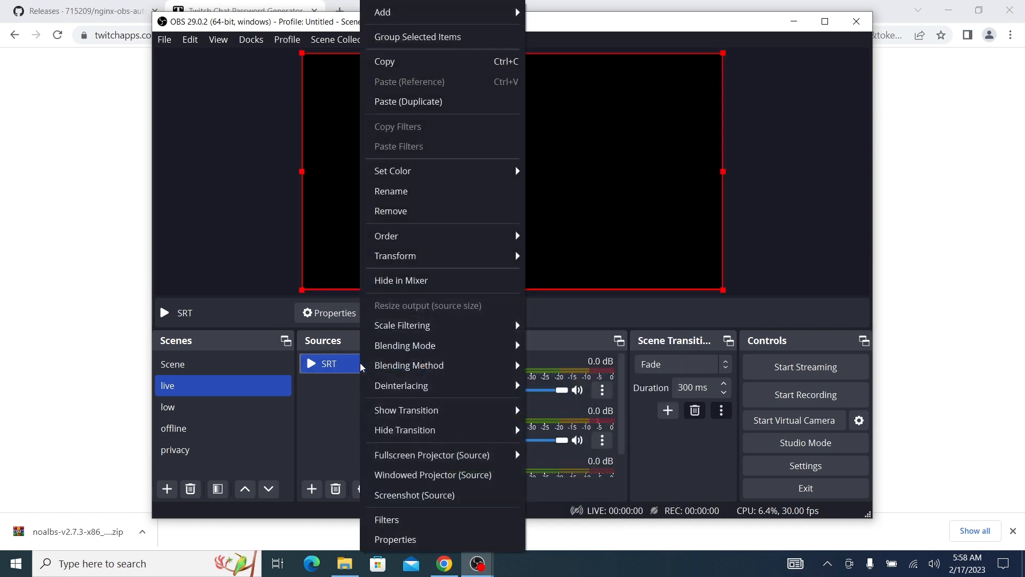
{"action": "left_click", "coordinate": [406, 74]}
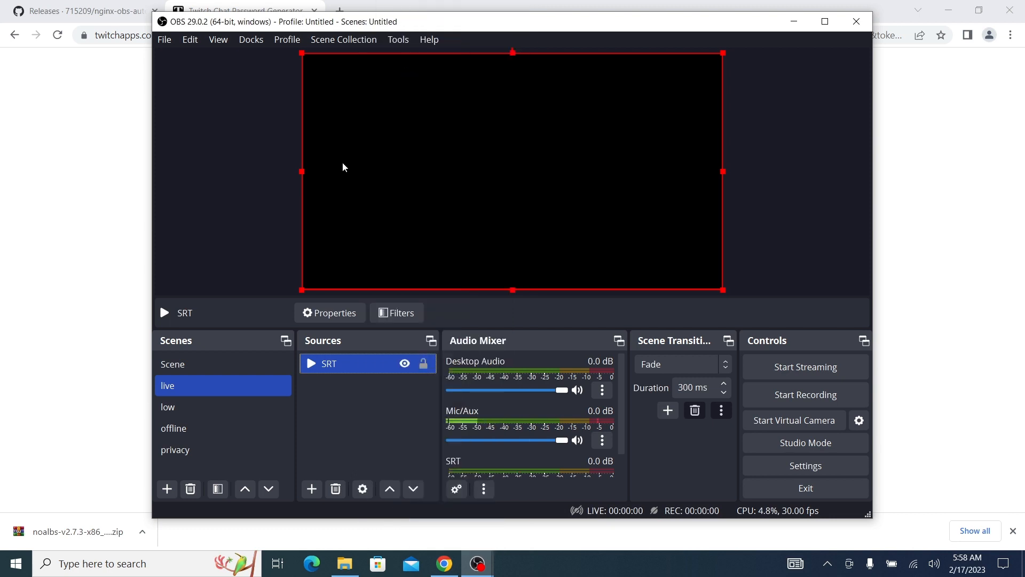
{"action": "left_click", "coordinate": [194, 407]}
{"action": "right_click", "coordinate": [357, 402]}
{"action": "left_click", "coordinate": [400, 453]}
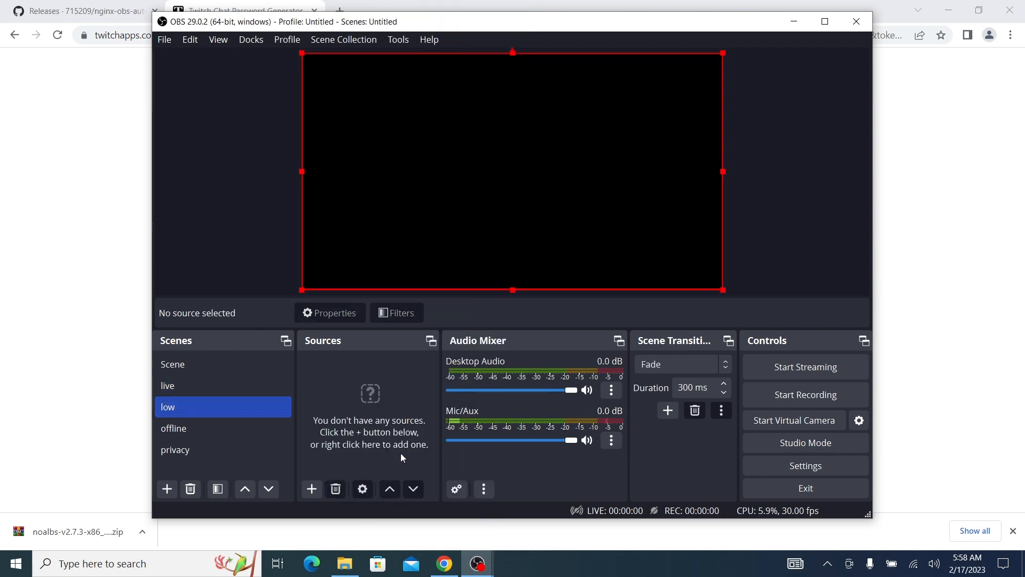
Add a Text (GDI+) source named Low Bitrate to the low scene, displaying the text "Low Bitrate"
{"action": "left_click", "coordinate": [311, 493]}
{"action": "left_click", "coordinate": [353, 393]}
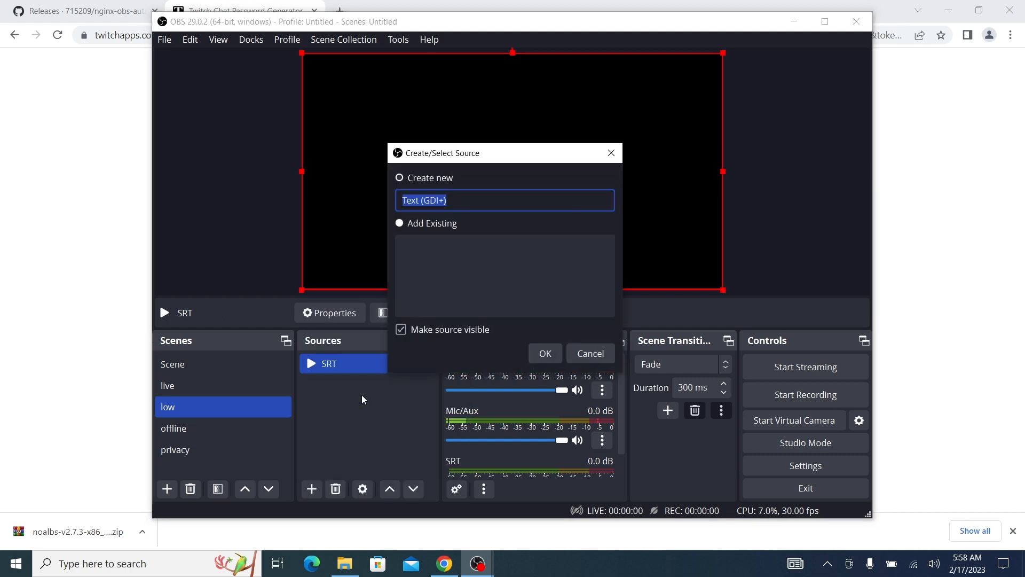
{"action": "type", "text": "Low Bit"}
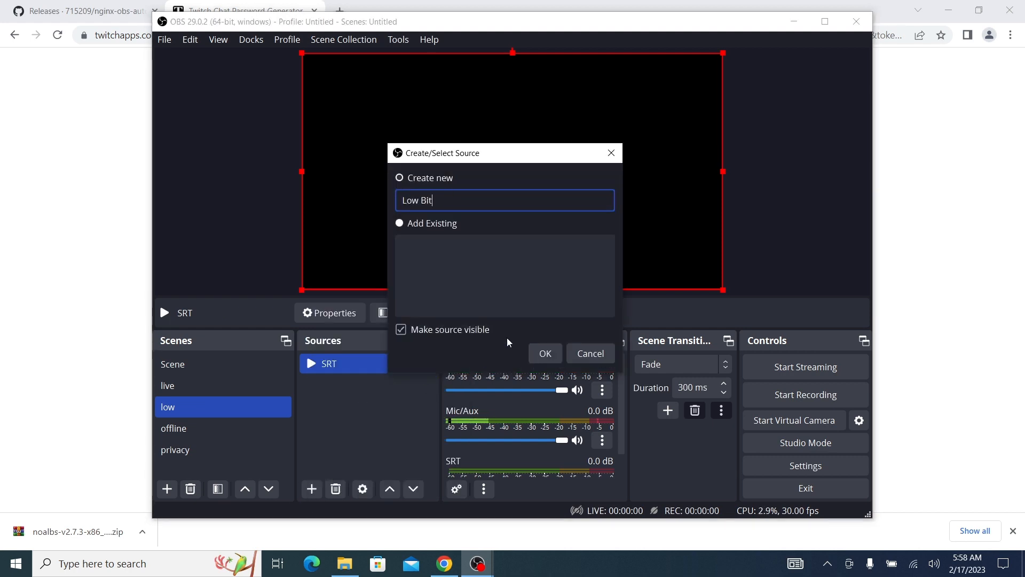
{"action": "type", "text": "rate"}
{"action": "left_click", "coordinate": [547, 355]}
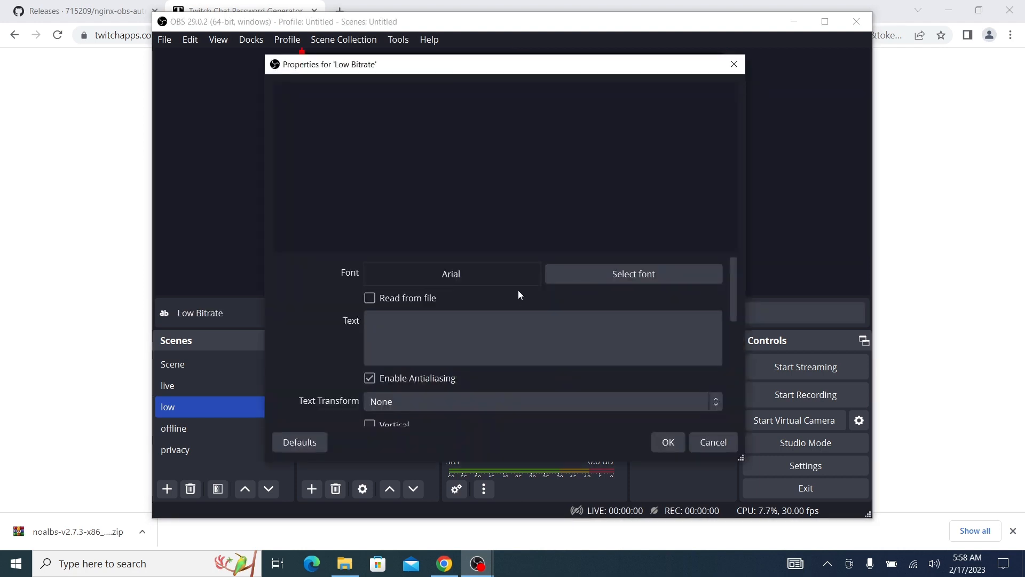
{"action": "left_click", "coordinate": [462, 324]}
{"action": "type", "text": "Low Bitrate"}
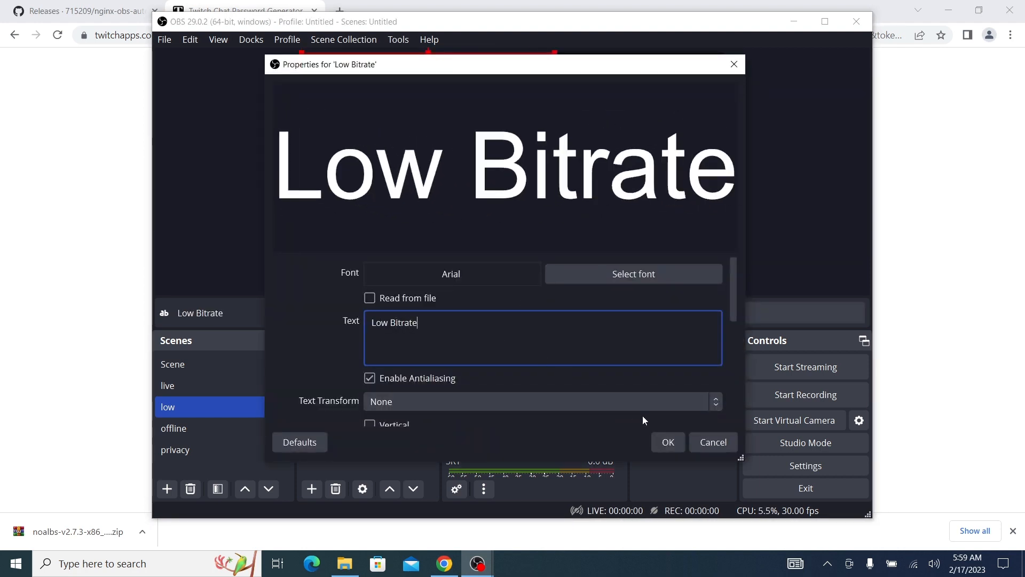
{"action": "left_click", "coordinate": [667, 441]}
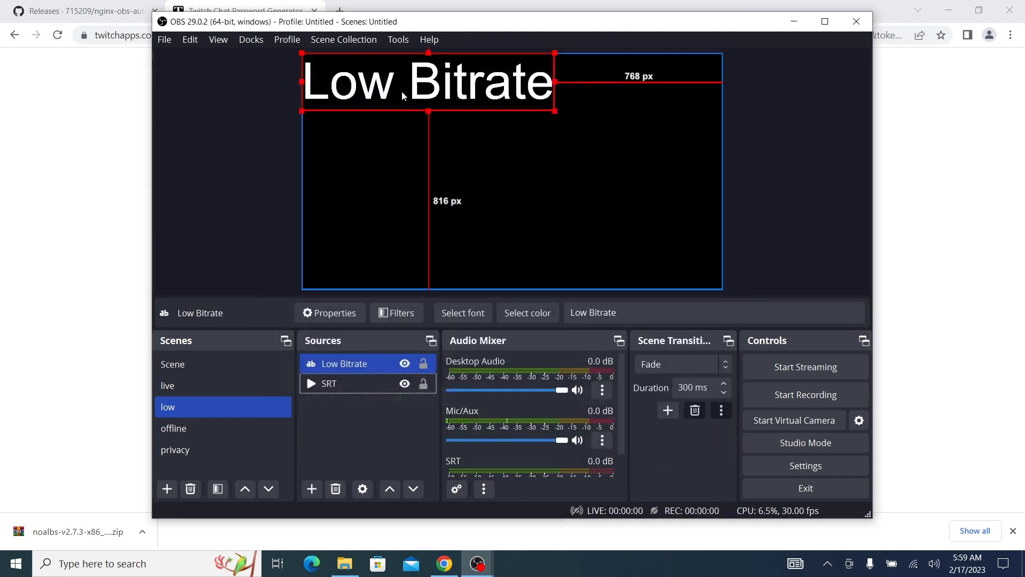
Move the Low Bitrate text to the canvas's lower-right corner and shrink it, about 63 px from the right edge and 67 px from the bottom
{"action": "left_click_drag", "start_coordinate": [402, 90], "coordinate": [549, 253]}
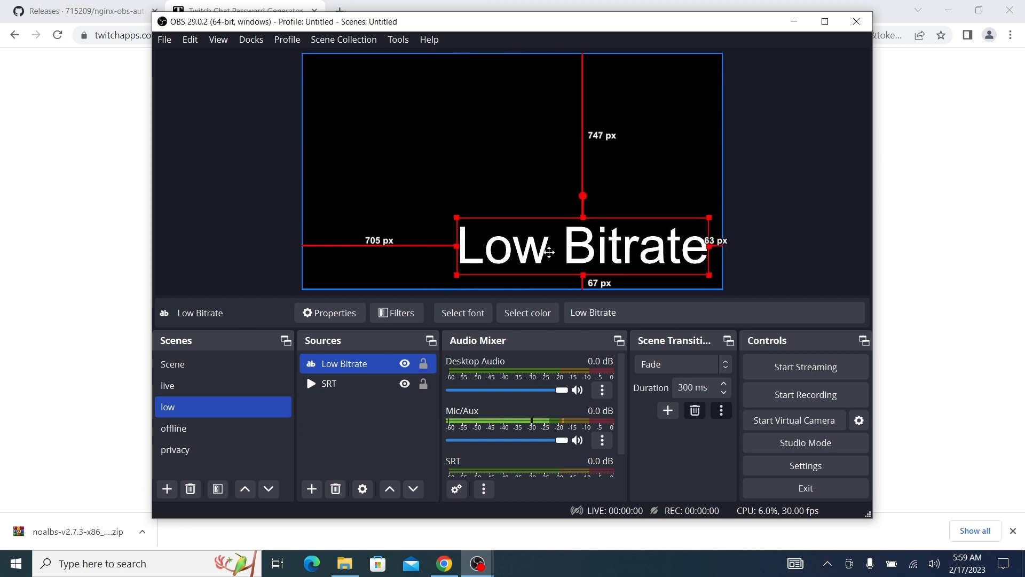
{"action": "left_click_drag", "start_coordinate": [458, 214], "coordinate": [624, 256]}
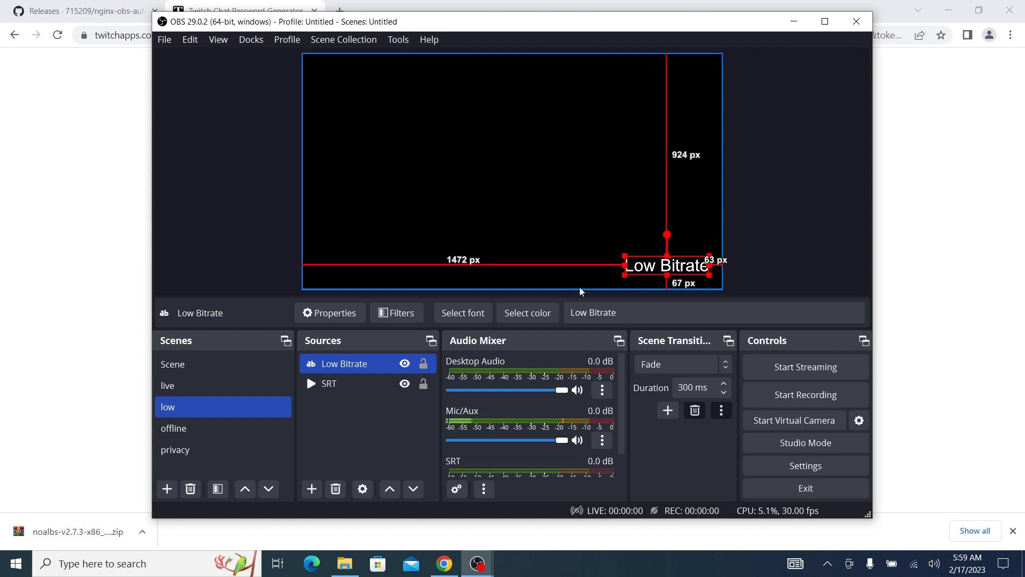
{"action": "left_click", "coordinate": [545, 233]}
Run the noalbs application from its folder in File Explorer, then return to OBS
{"action": "left_click", "coordinate": [338, 564]}
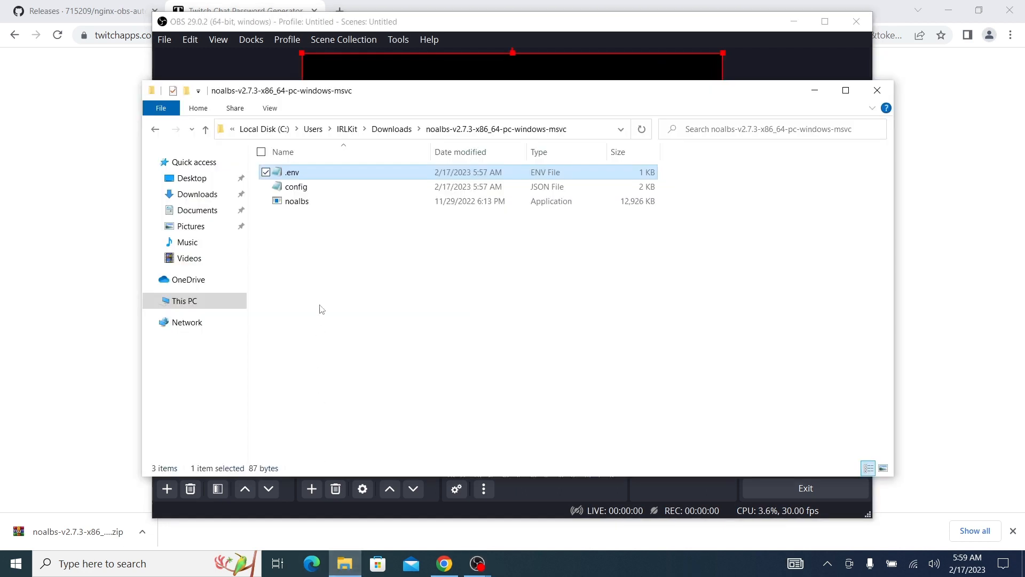
{"action": "double_click", "coordinate": [306, 201]}
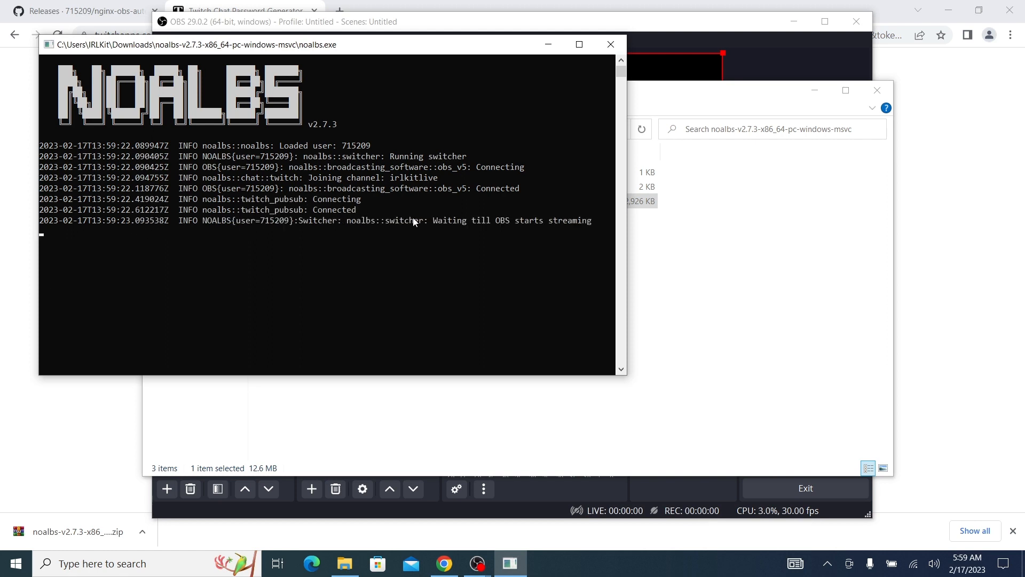
{"action": "left_click", "coordinate": [686, 32]}
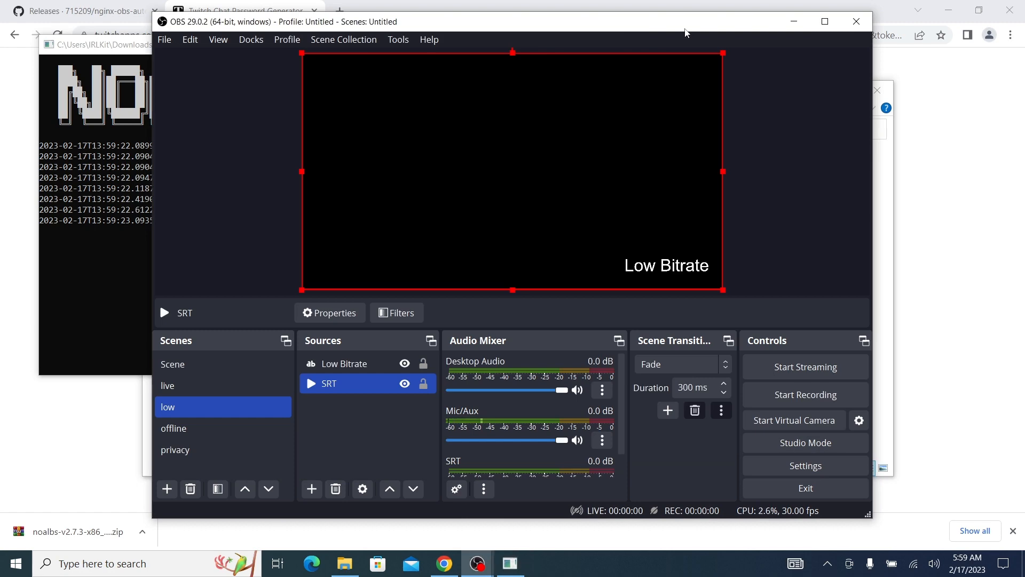